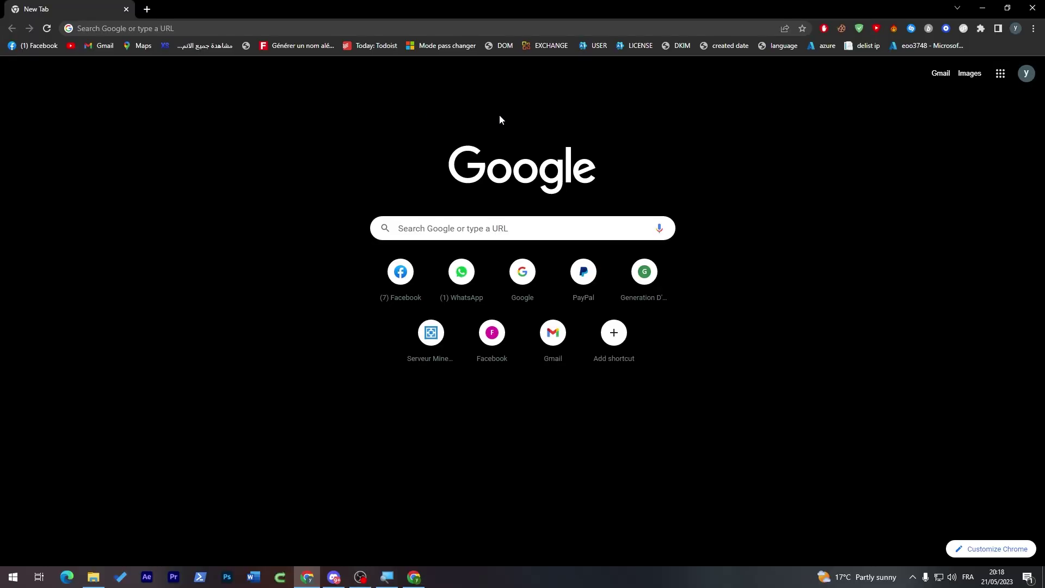
Search Google for 'spod' and open the spod.com website
click(485, 230)
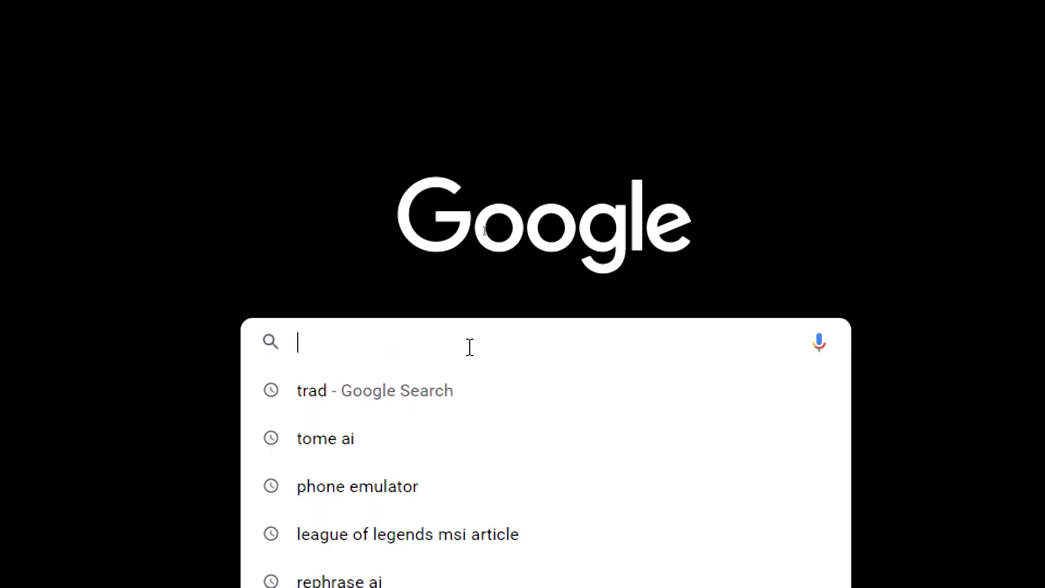
text(spod)
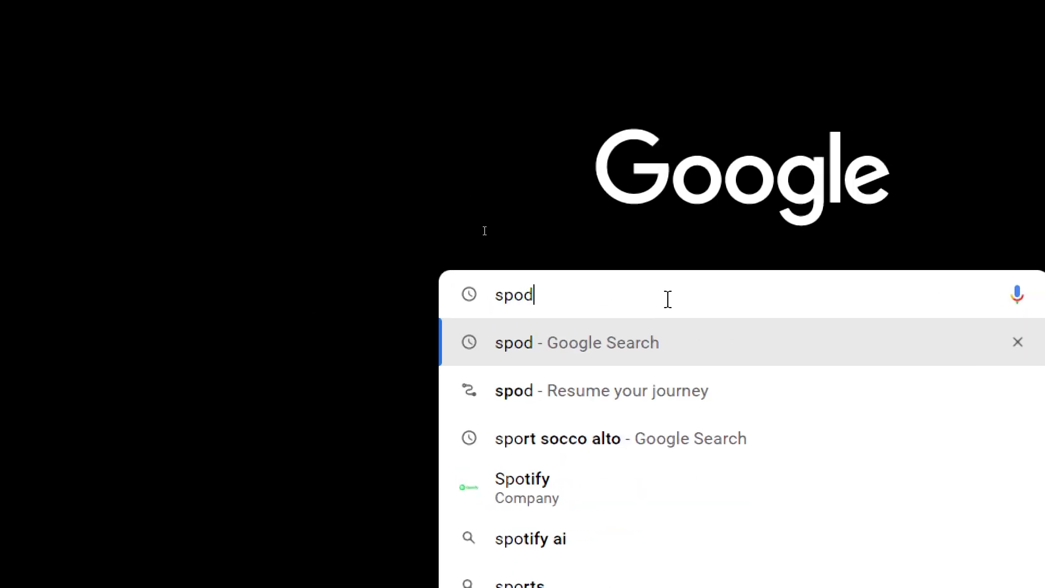
key(Return)
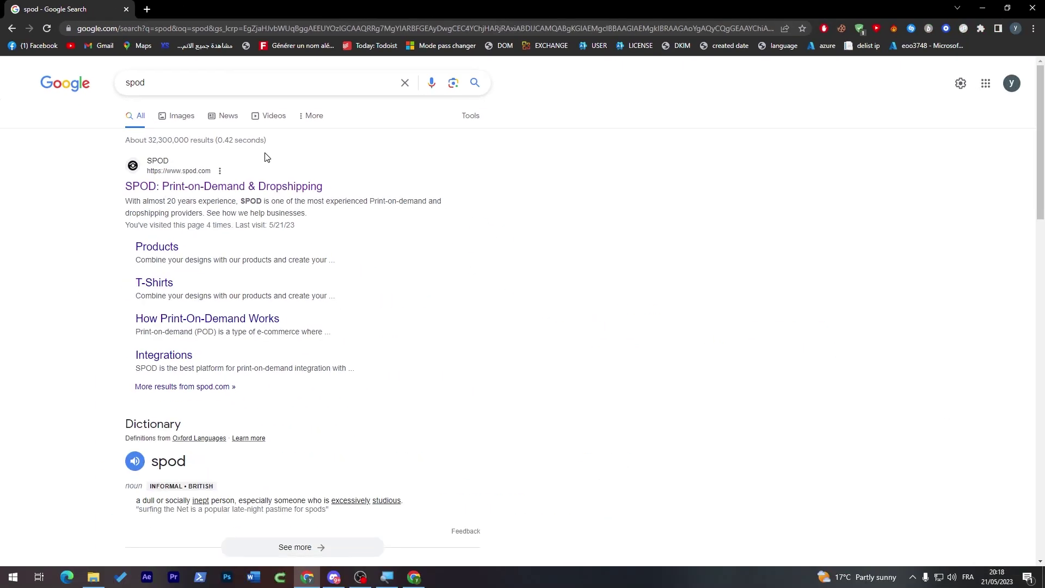
click(400, 323)
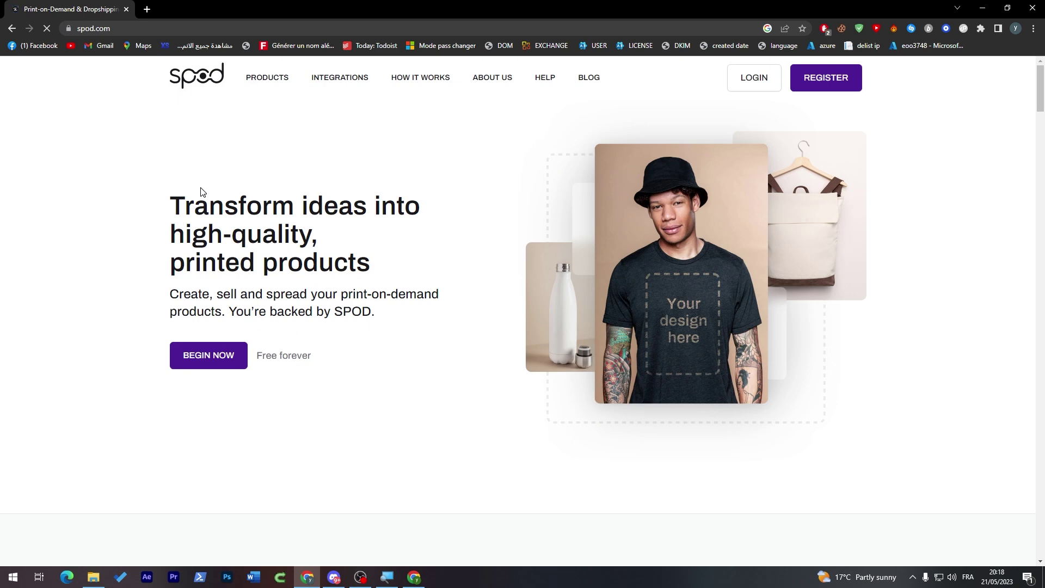
Sign in to the SPOD account and decline saving the password
click(733, 91)
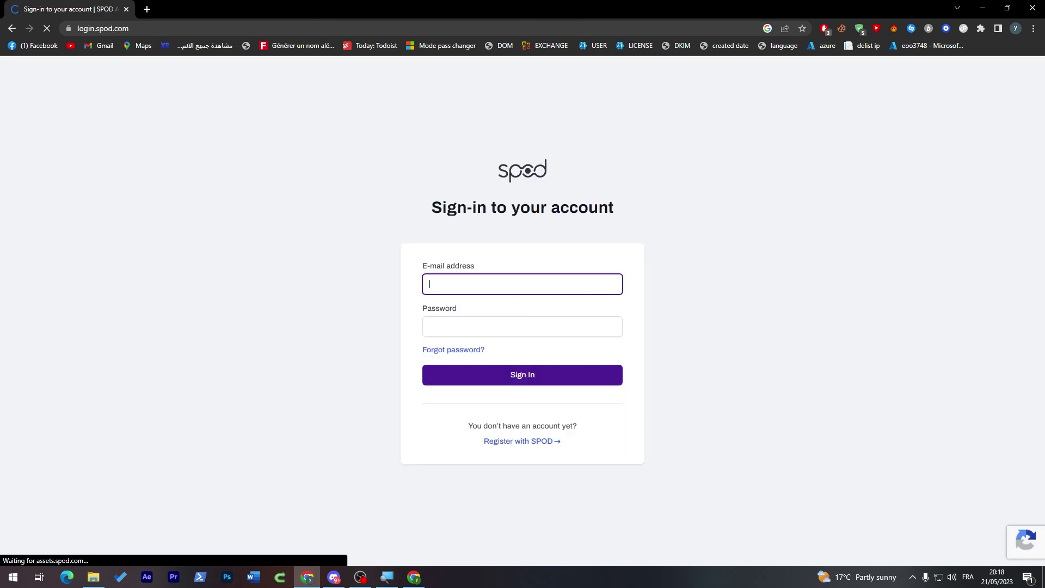
click(358, 263)
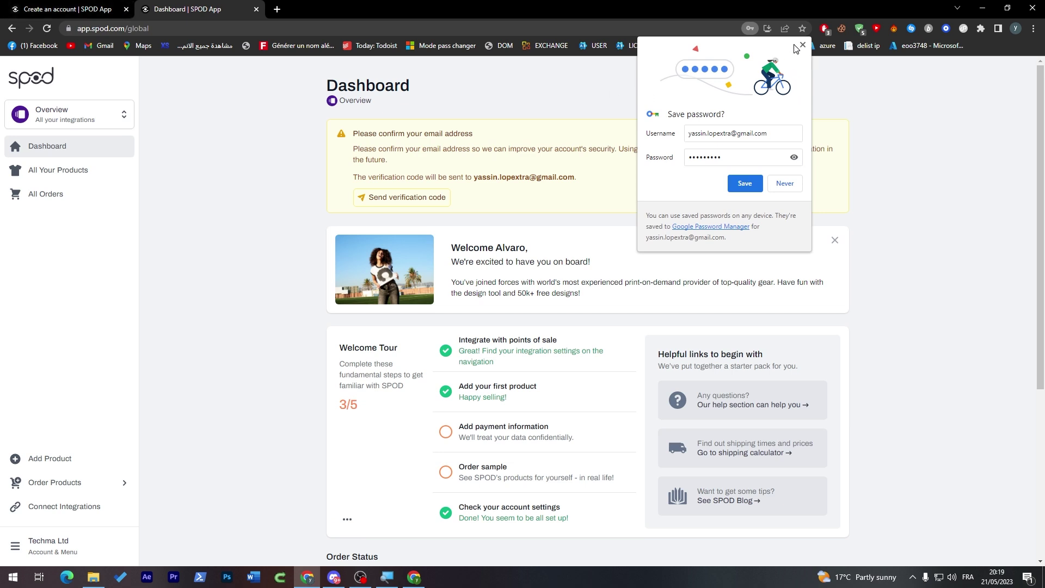
click(799, 44)
Close the leftover account-creation tab and go to SPOD's Connect Integrations page
click(125, 9)
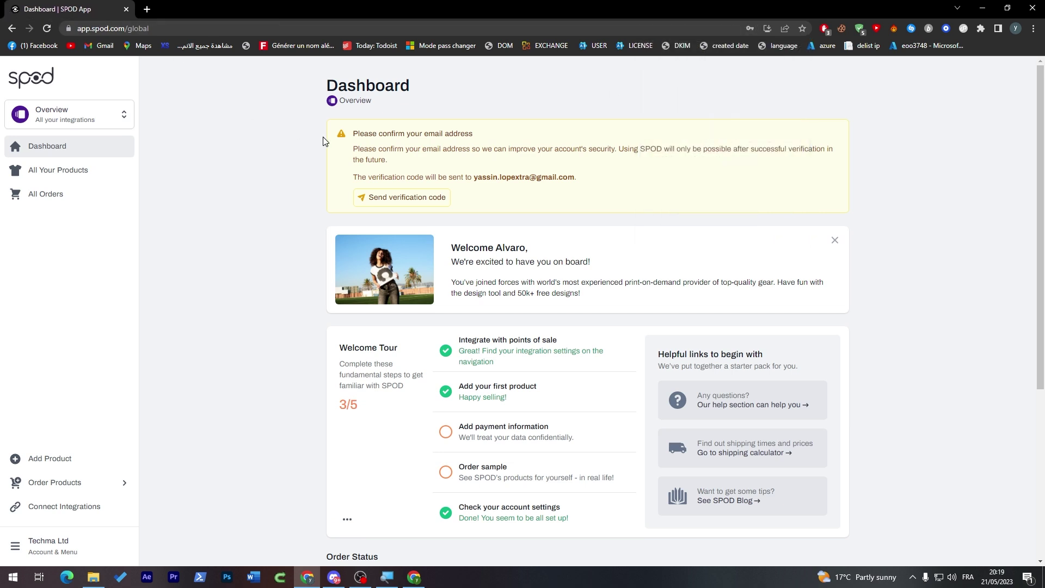
drag(1040, 174, 1011, 242)
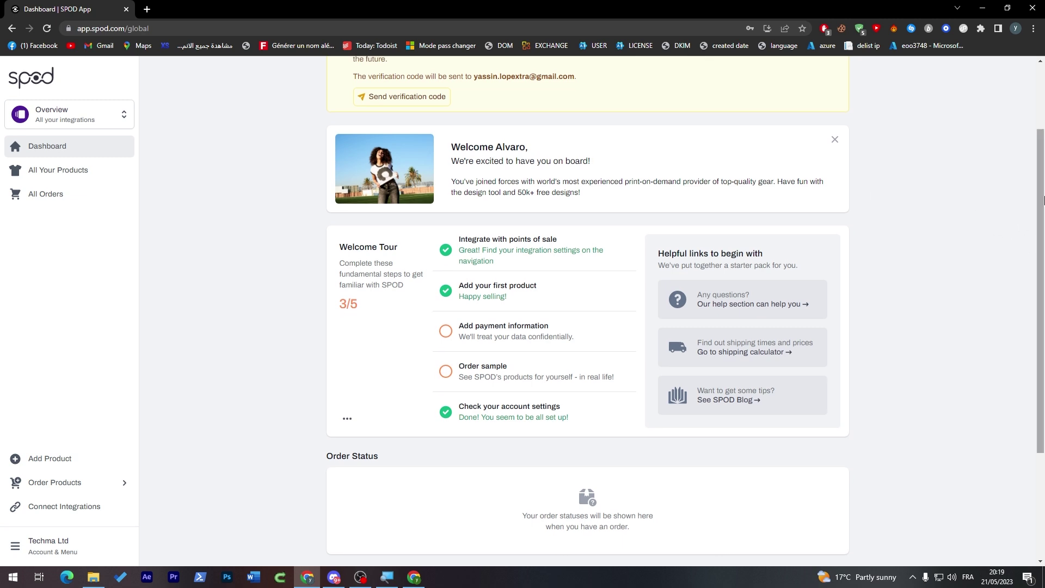
drag(1040, 201, 1040, 171)
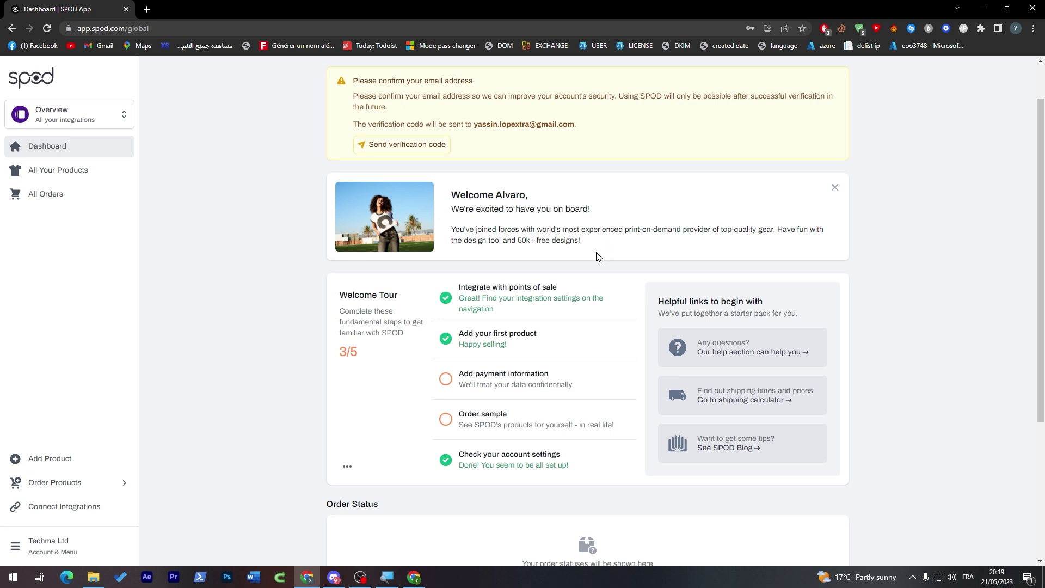
click(494, 294)
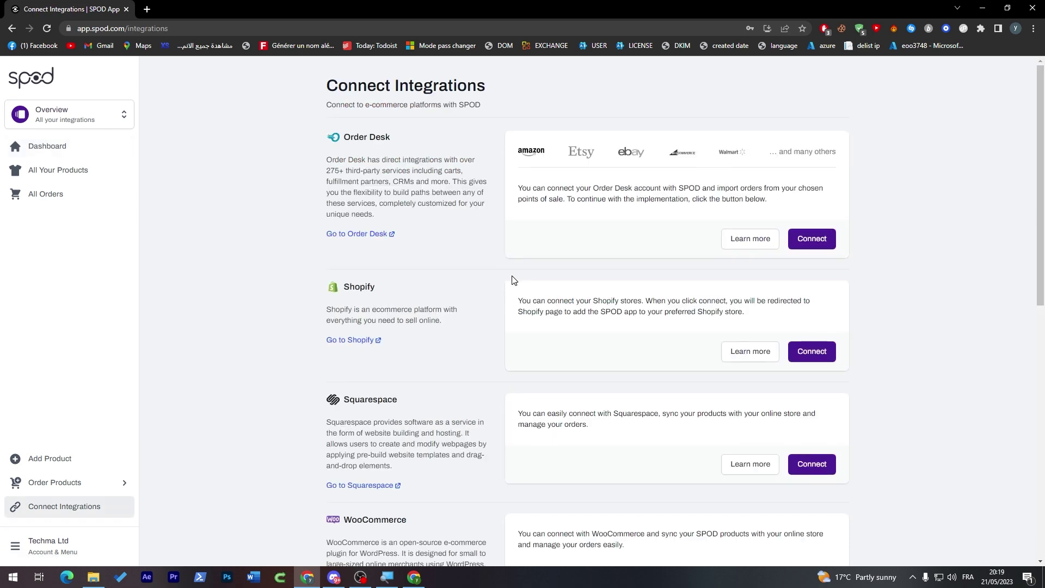
drag(390, 137, 344, 138)
click(370, 254)
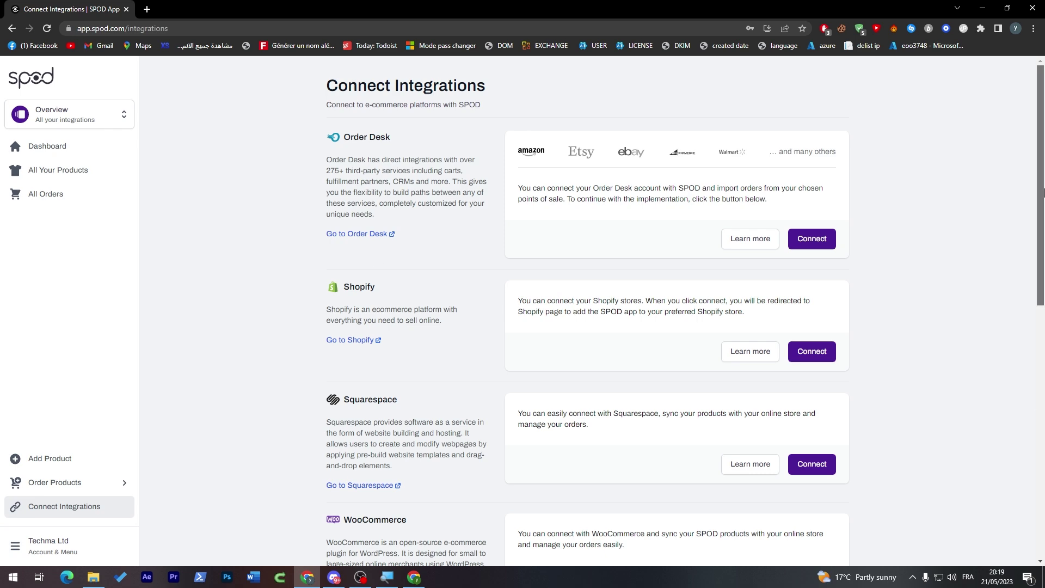
scroll(1022, 262, down, 6)
scroll(1008, 355, down, 1)
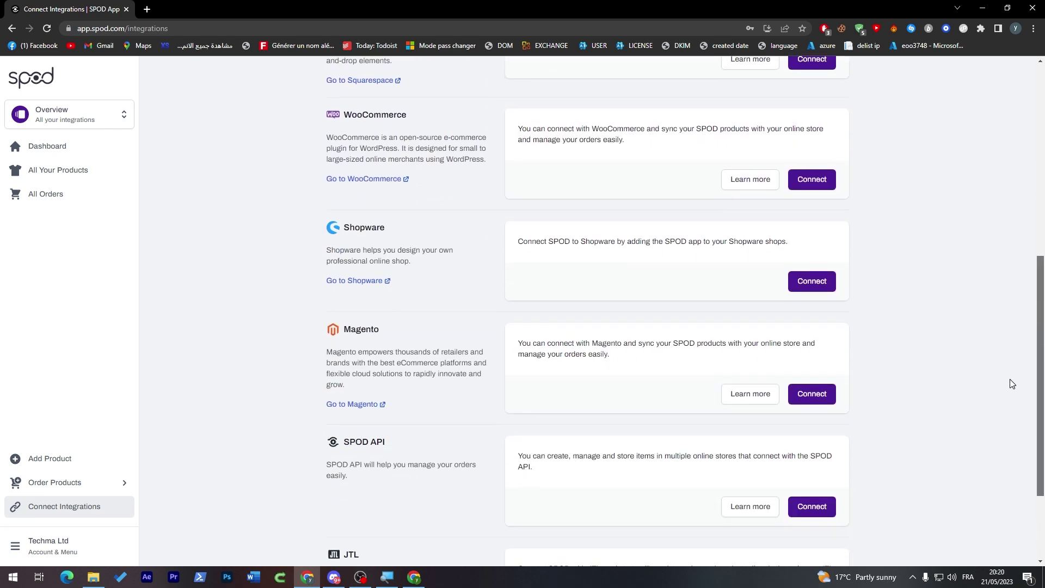
scroll(1018, 403, down, 2)
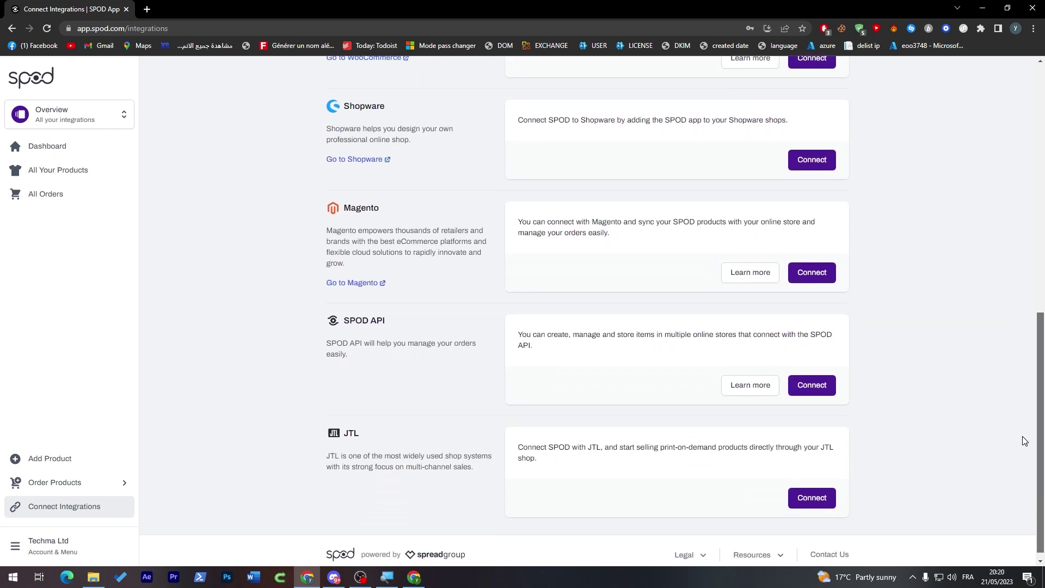
scroll(1024, 441, up, 9)
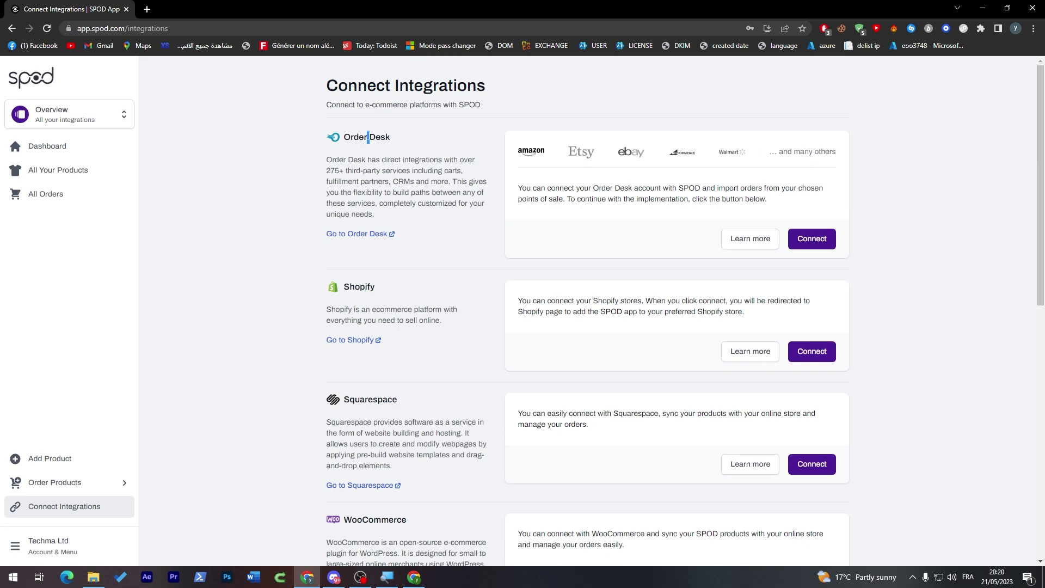
triple_click(368, 137)
double_click(359, 287)
click(985, 213)
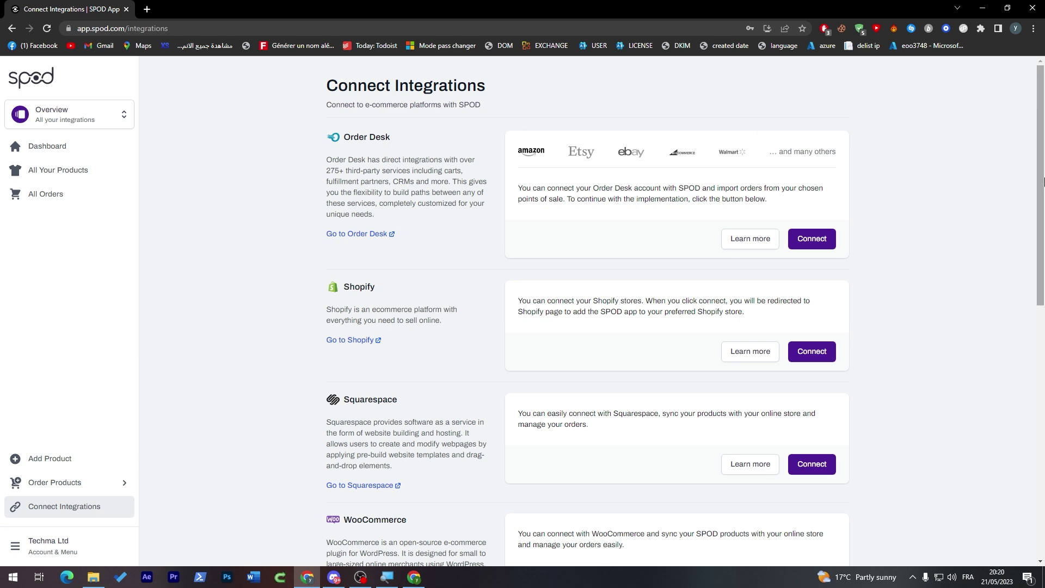
scroll(1029, 226, down, 4)
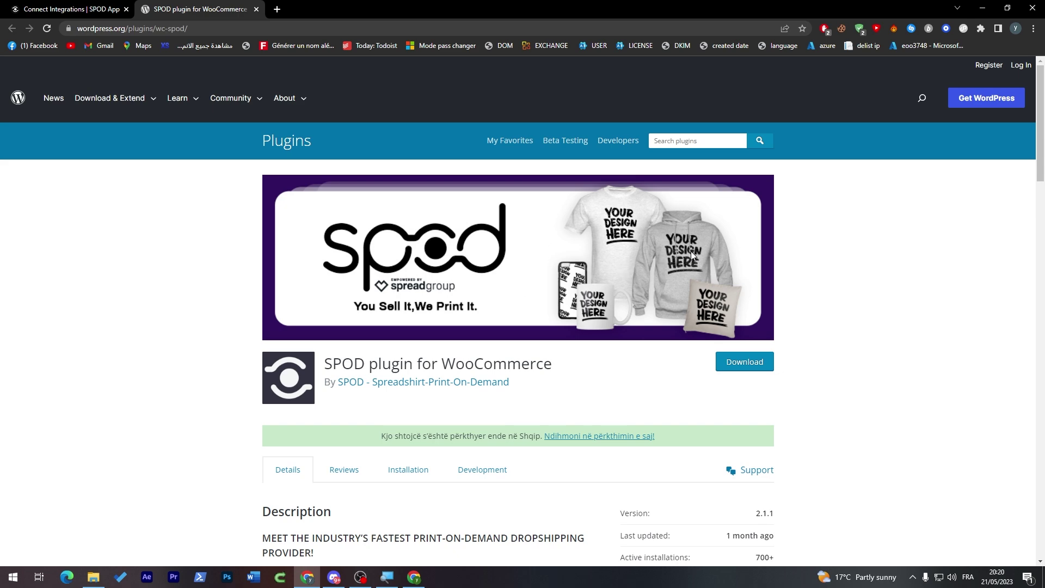
Open the site's wp-admin Add Plugins page in a new browser tab
scroll(1041, 187, down, 1)
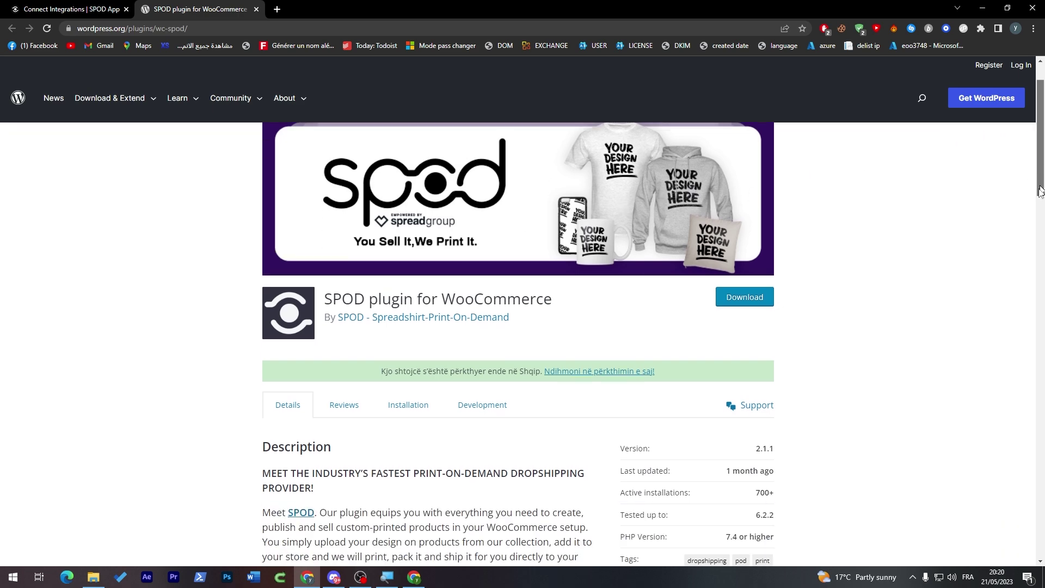
click(280, 9)
text(wp)
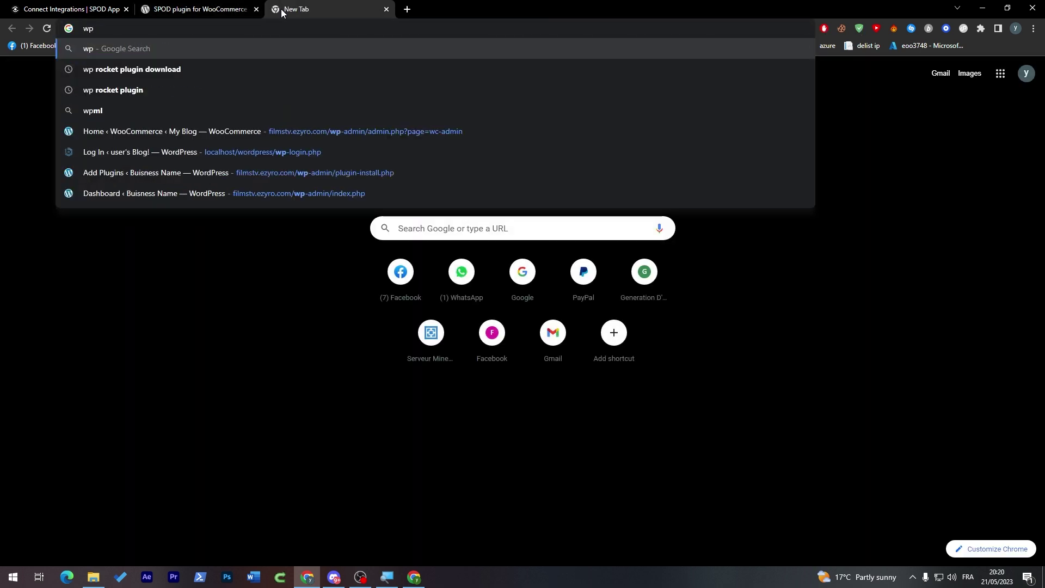
click(339, 172)
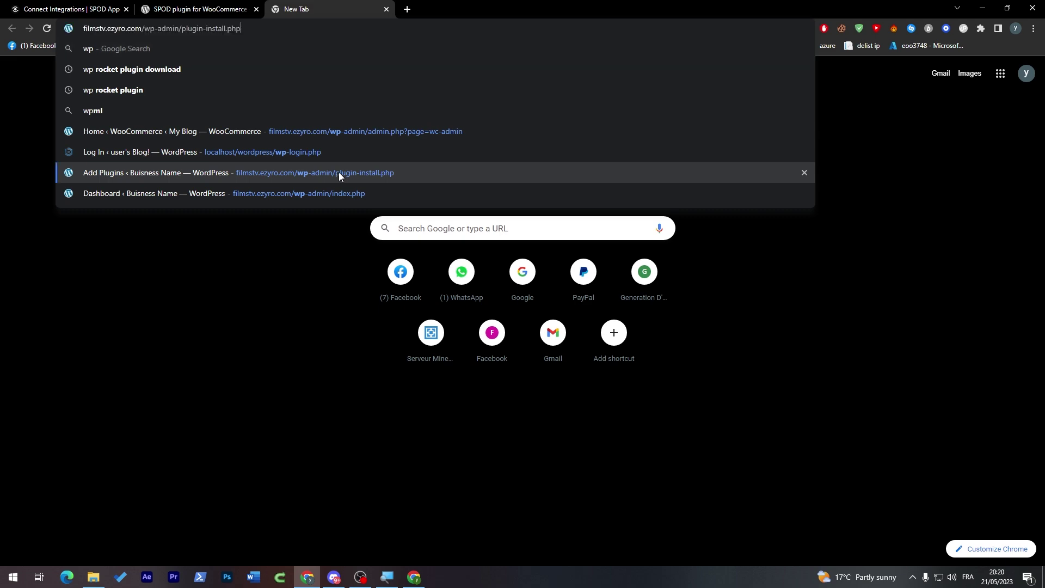
Download the SPOD plugin as wc-spod.zip from wordpress.org, then return to Add Plugins
click(232, 9)
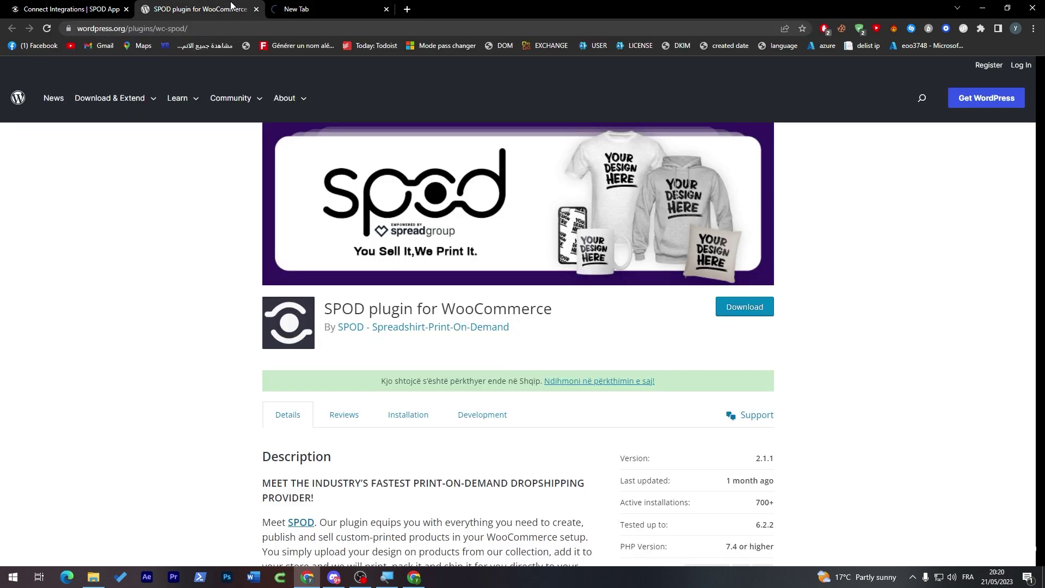
click(304, 8)
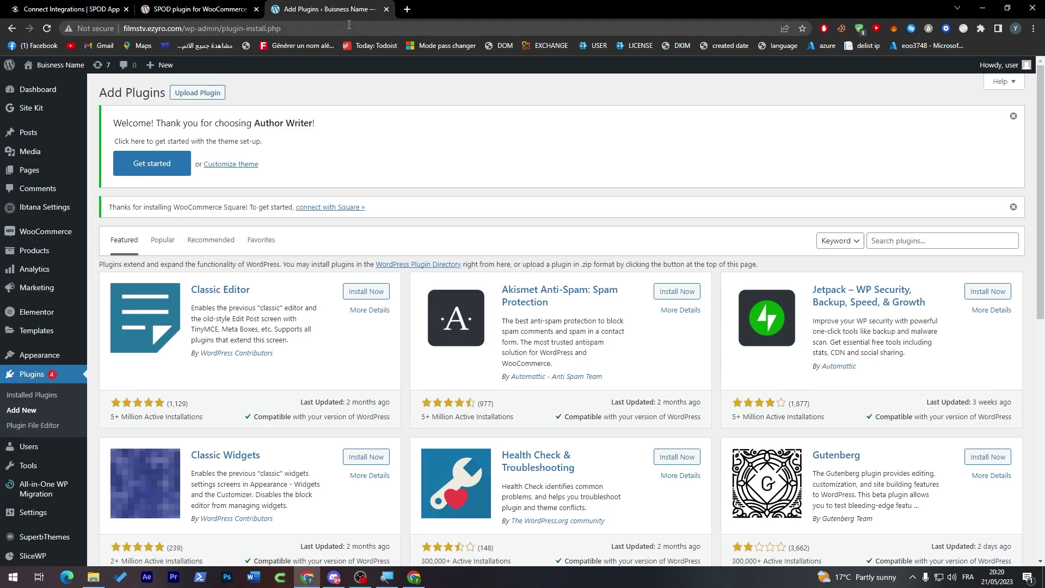
click(193, 7)
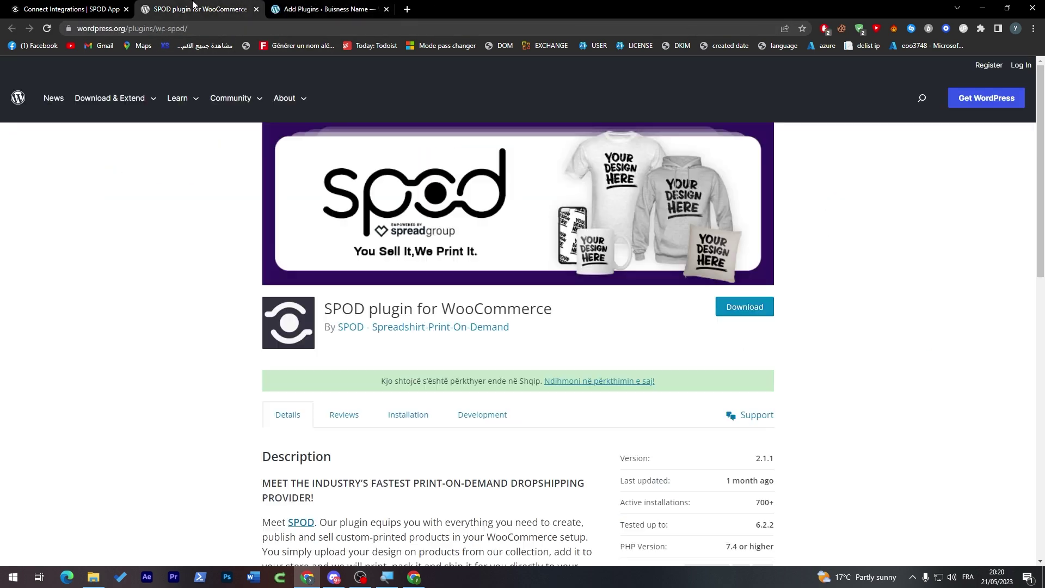
click(744, 314)
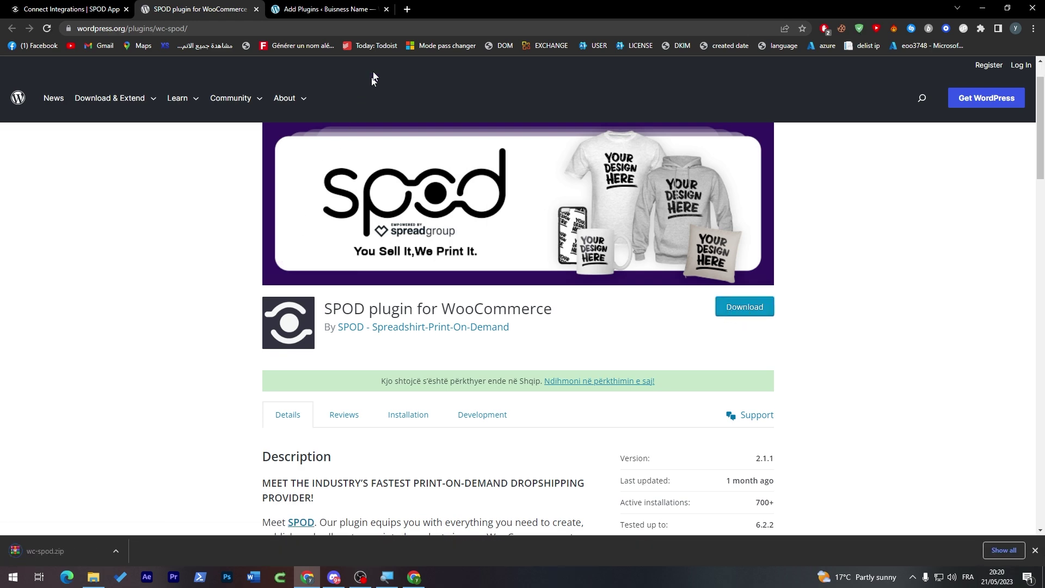
click(327, 8)
Upload and install wc-spod.zip through Upload Plugin, then activate the SPOD plugin
scroll(636, 336, down, 2)
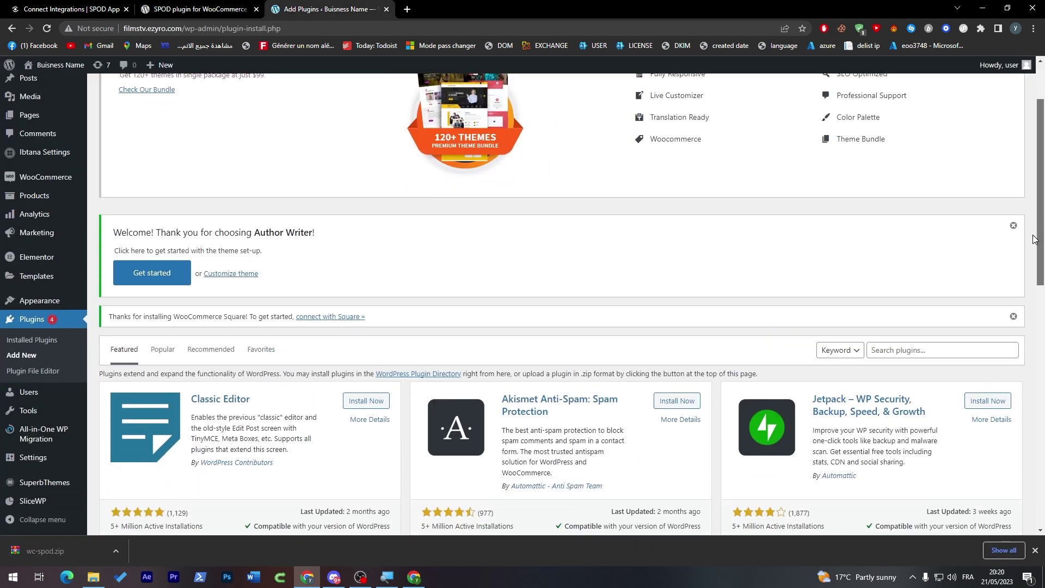
scroll(250, 109, up, 2)
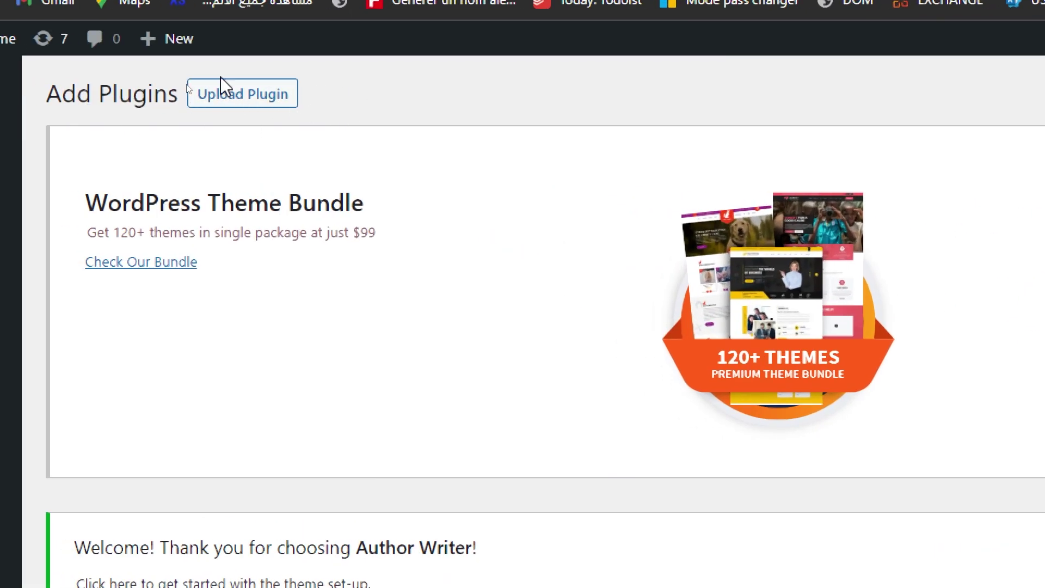
click(111, 96)
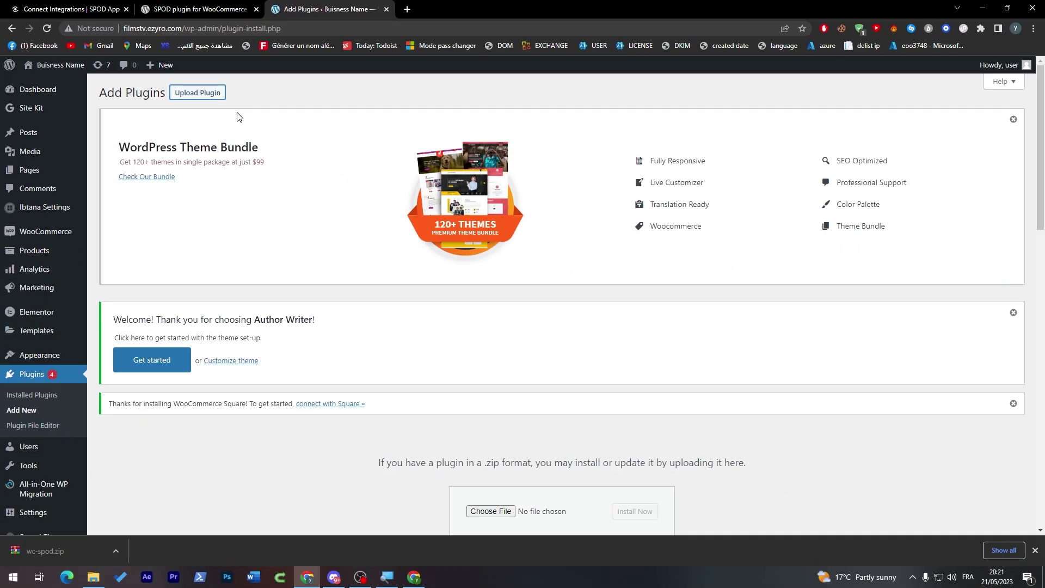
scroll(979, 227, down, 4)
click(496, 299)
double_click(359, 209)
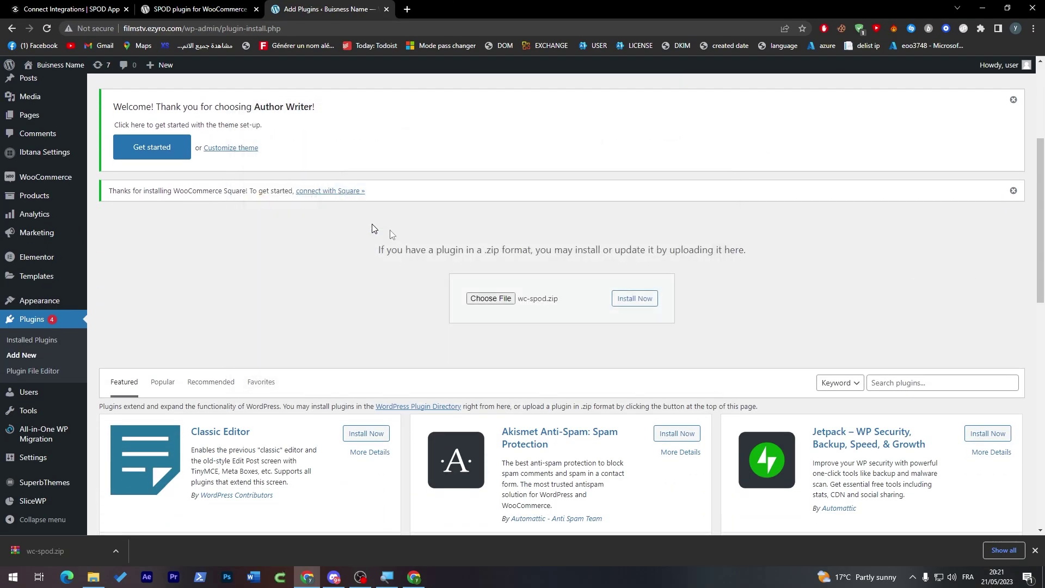
click(635, 302)
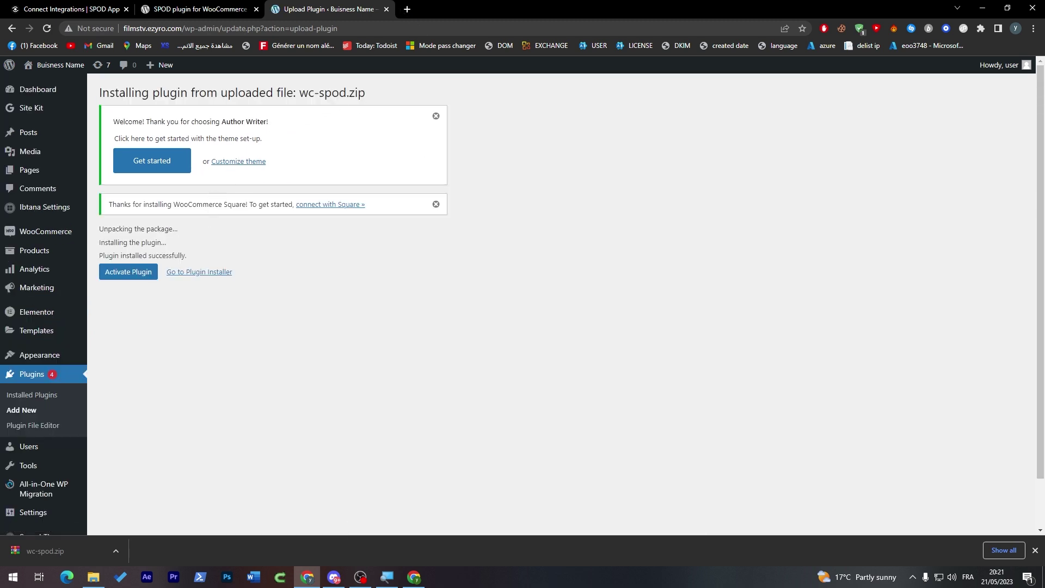
triple_click(142, 255)
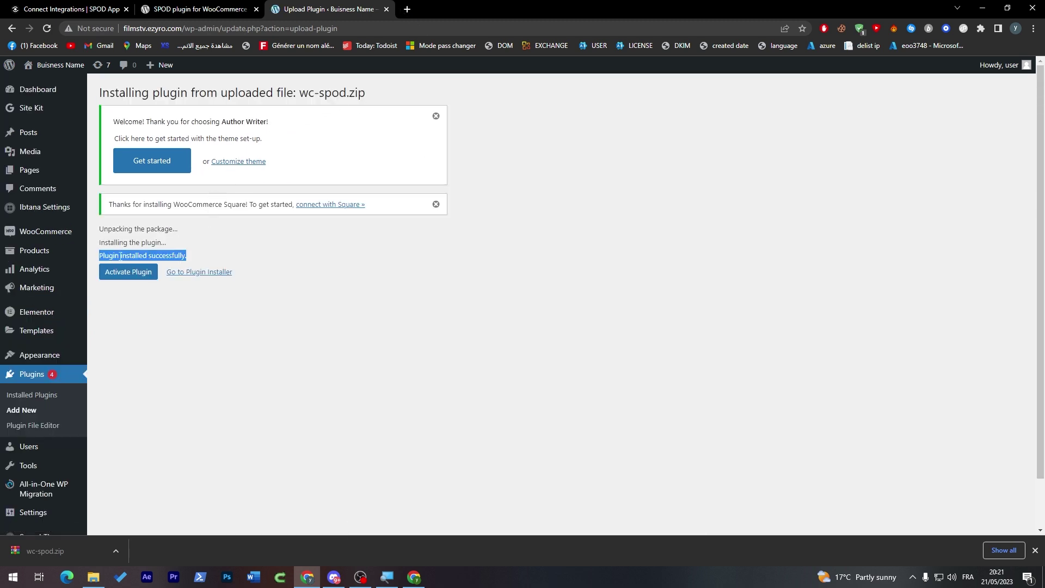
click(154, 322)
click(129, 272)
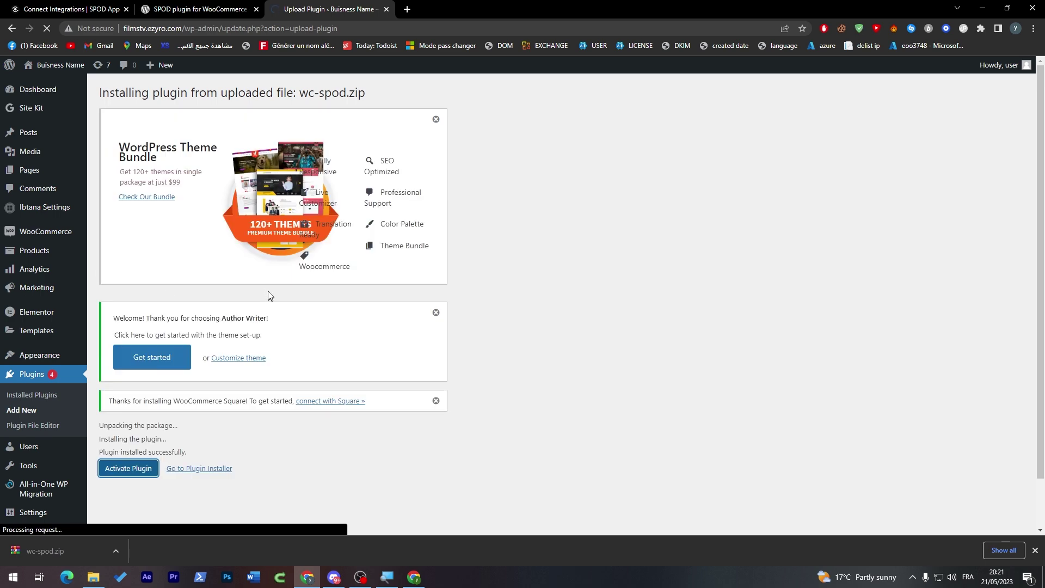
Return to the WordPress Plugins tab and open the SPOD entry from the admin sidebar
click(196, 8)
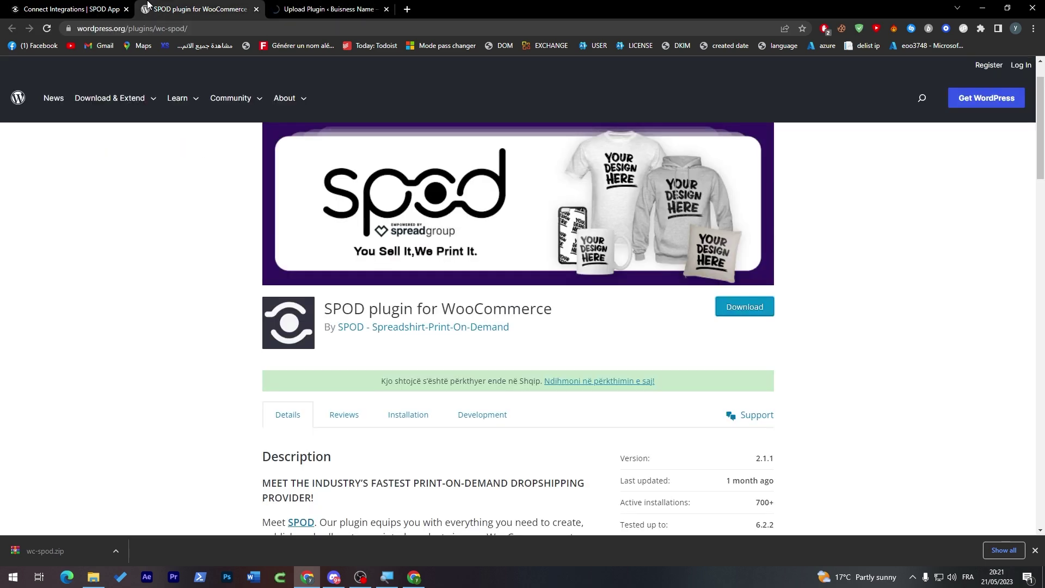
click(71, 9)
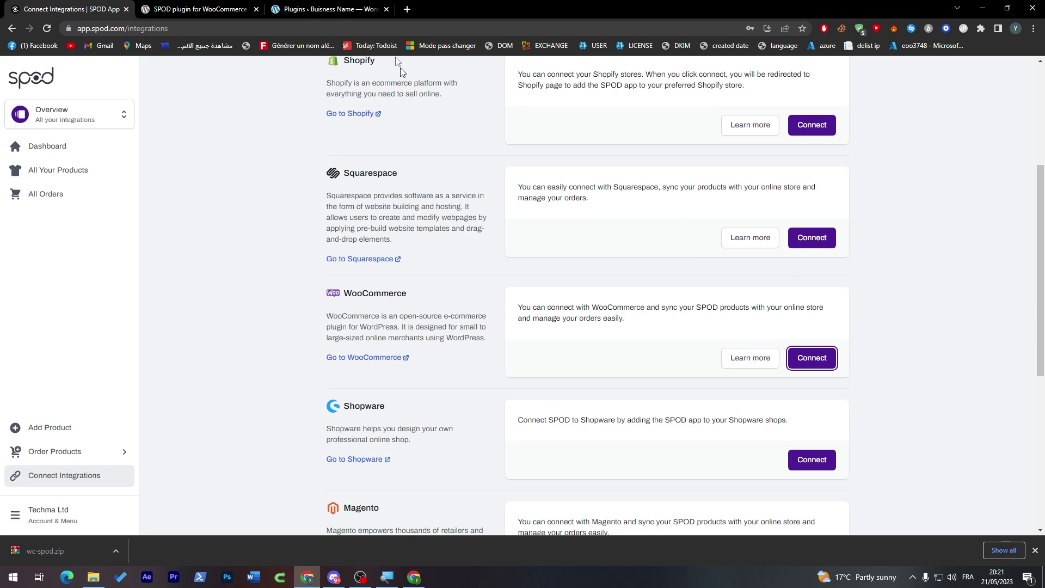
click(333, 5)
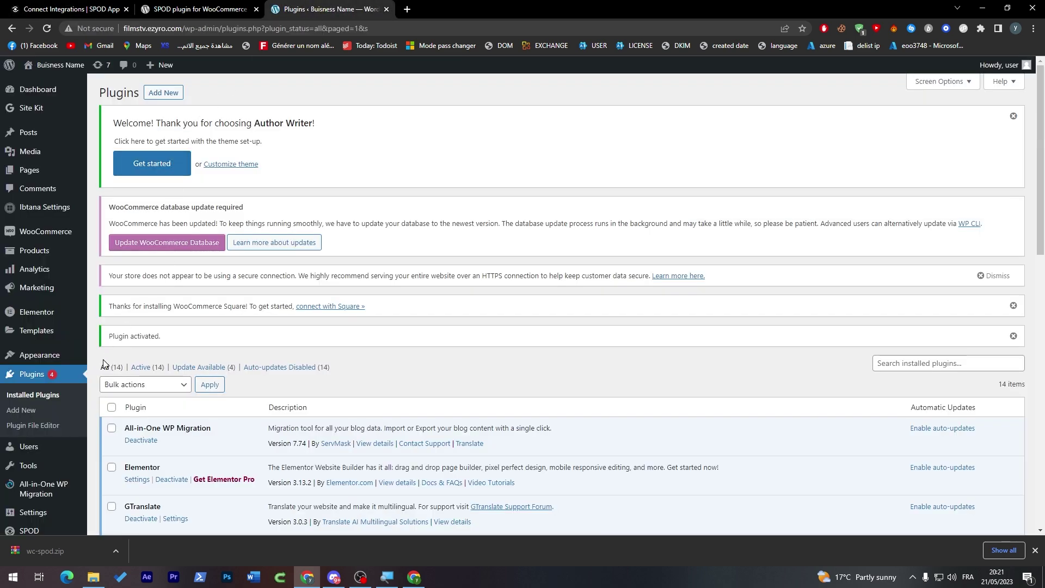
scroll(1043, 189, down, 1)
scroll(1043, 189, down, 1)
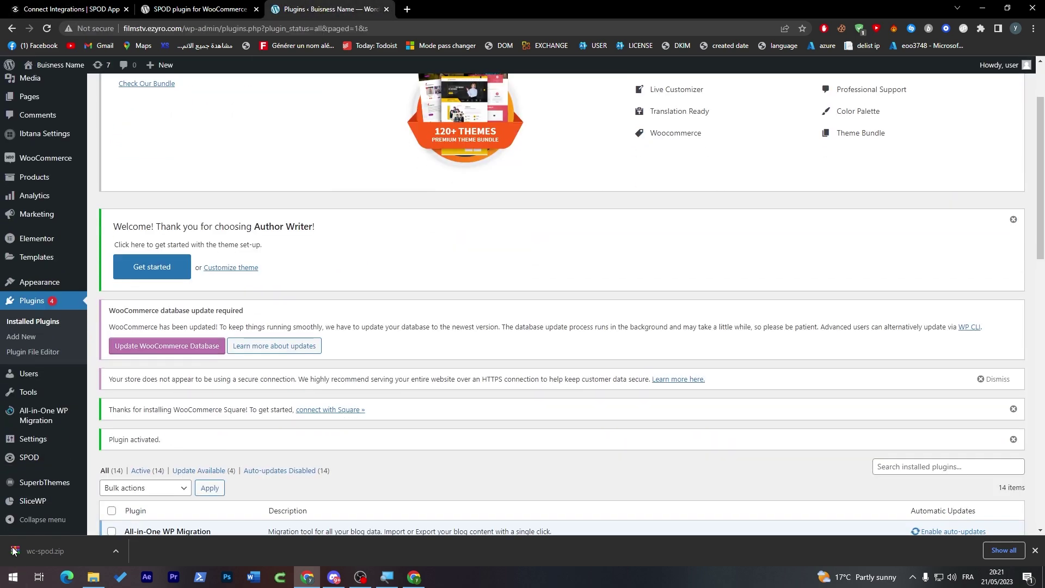
click(34, 461)
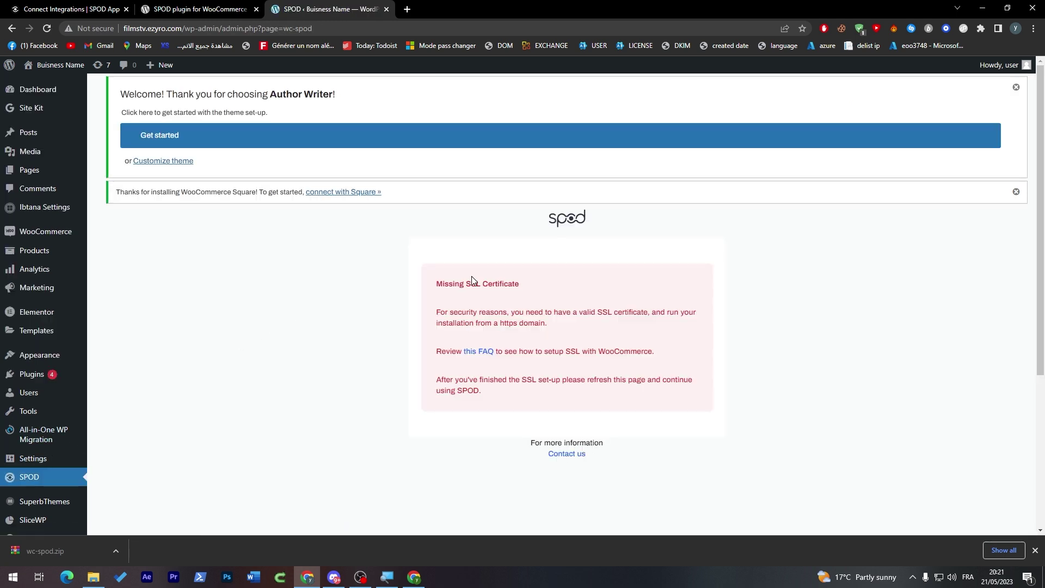
Inspect the Missing SSL Certificate warning on the SPOD admin page
triple_click(472, 284)
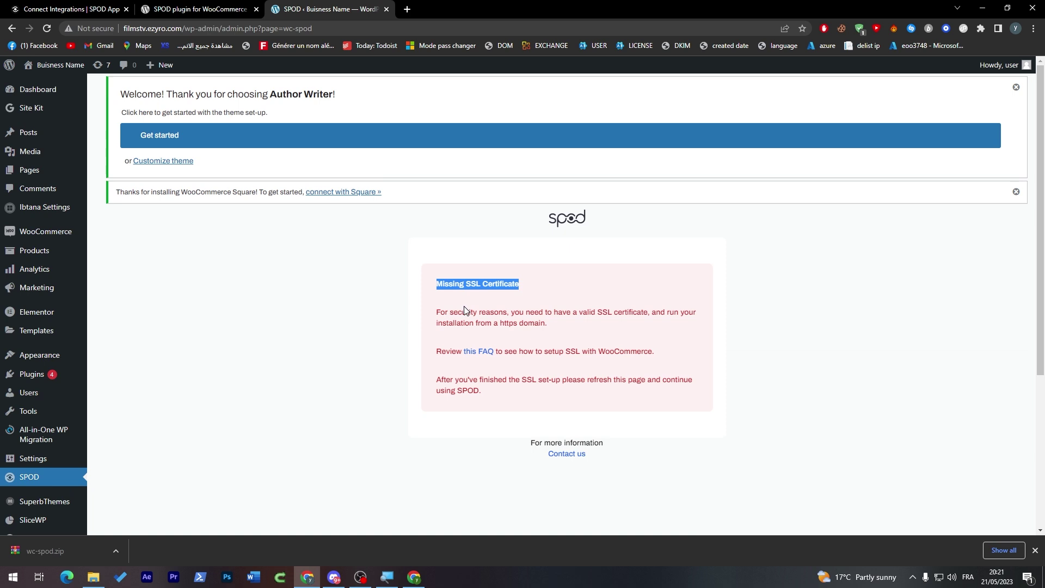
click(509, 325)
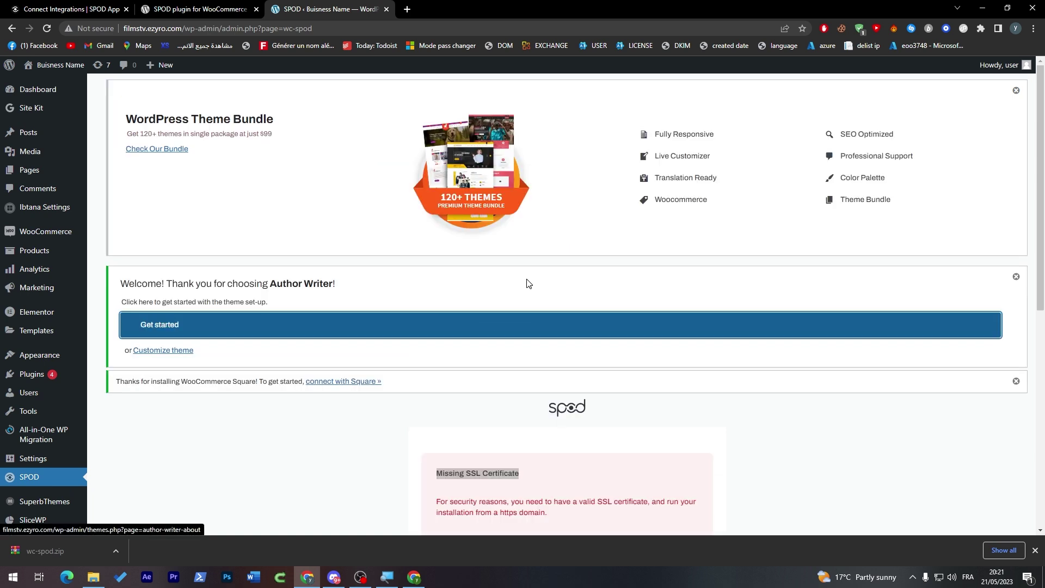
scroll(968, 273, down, 3)
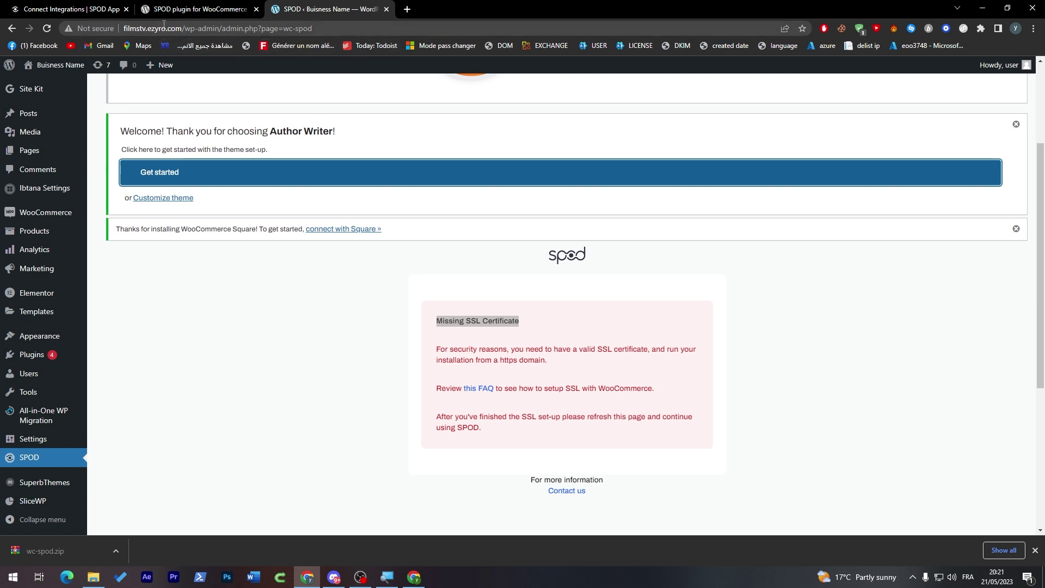
Check why the site address shows Not secure, then close the SPOD plugin for WooCommerce tab
click(258, 28)
double_click(124, 30)
click(116, 29)
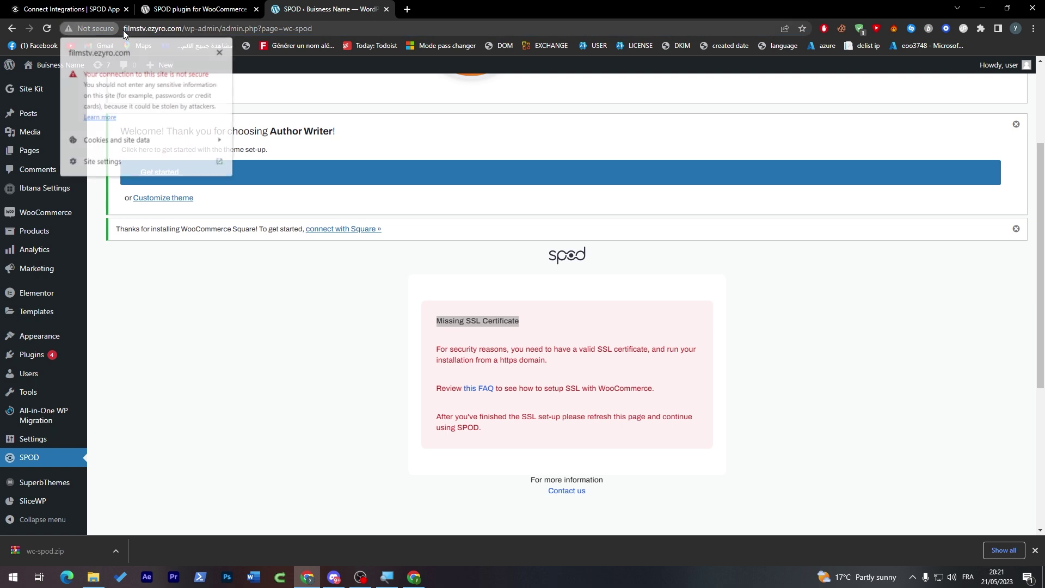
click(220, 52)
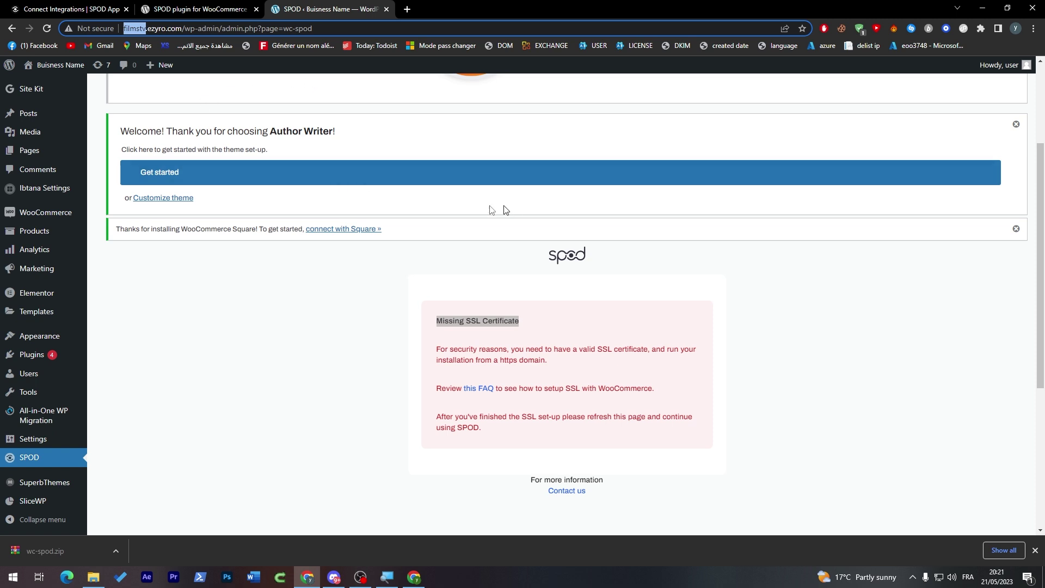
click(532, 314)
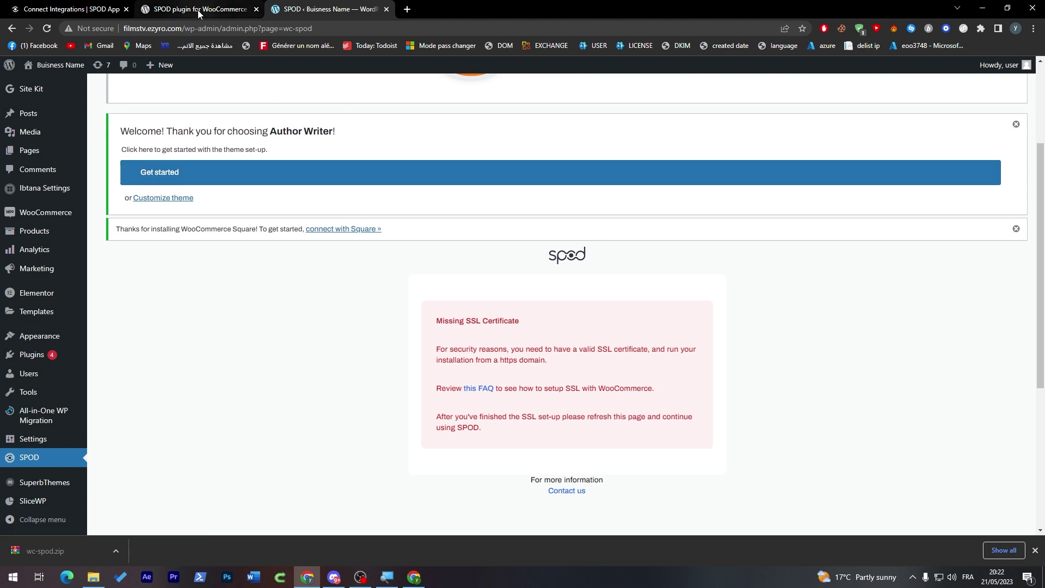
click(256, 9)
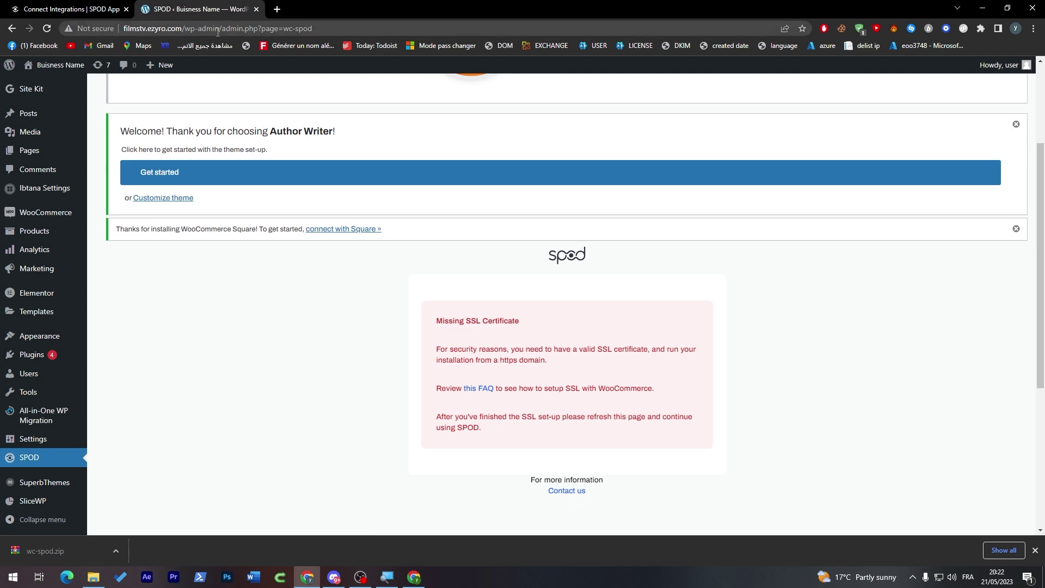
In the SPOD app, add a new product with 'Do not assign to an integration'
click(93, 10)
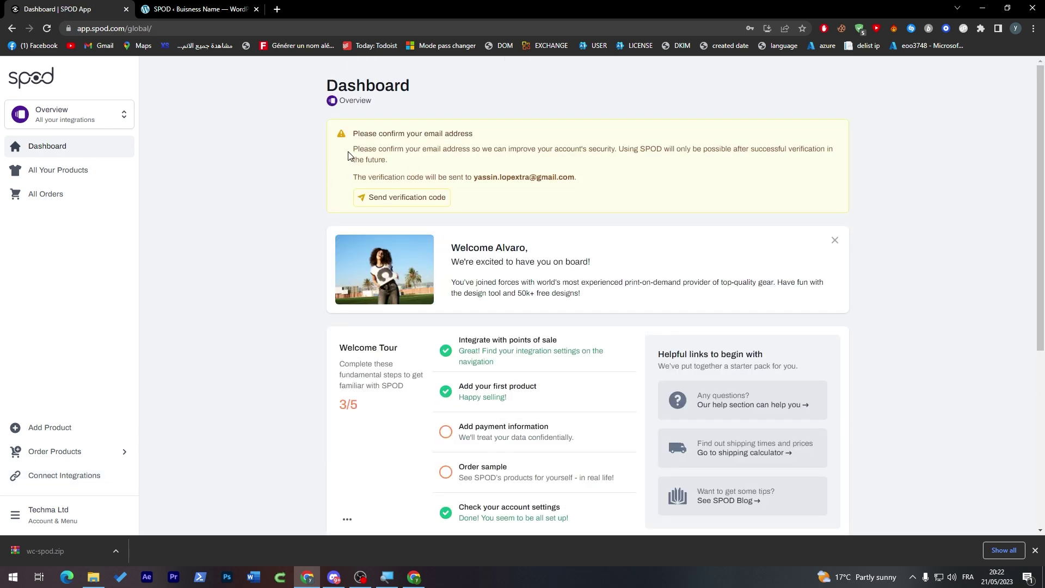
scroll(1016, 211, down, 4)
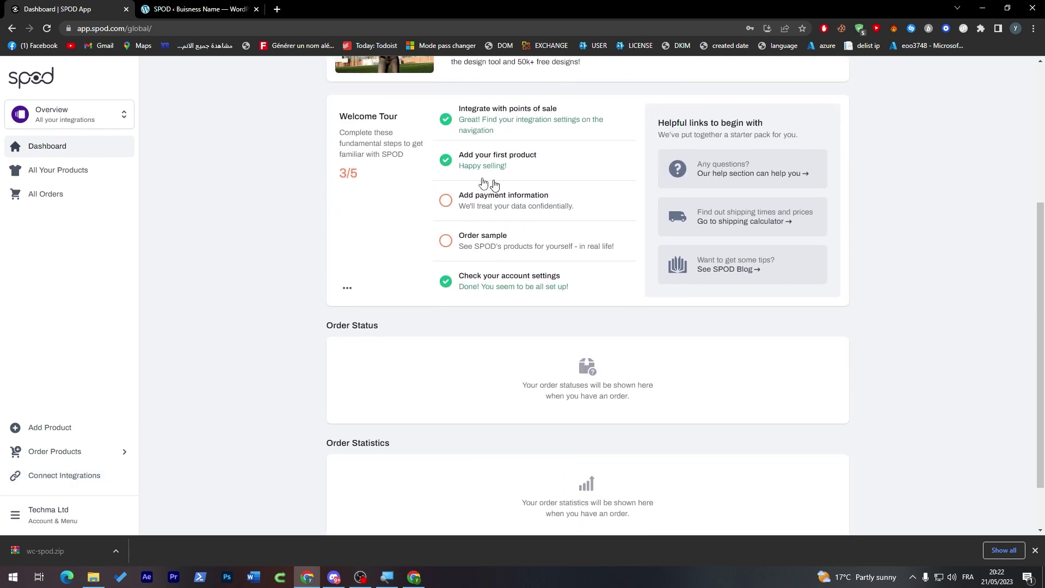
click(193, 9)
click(62, 6)
click(183, 8)
mouse_move(64, 65)
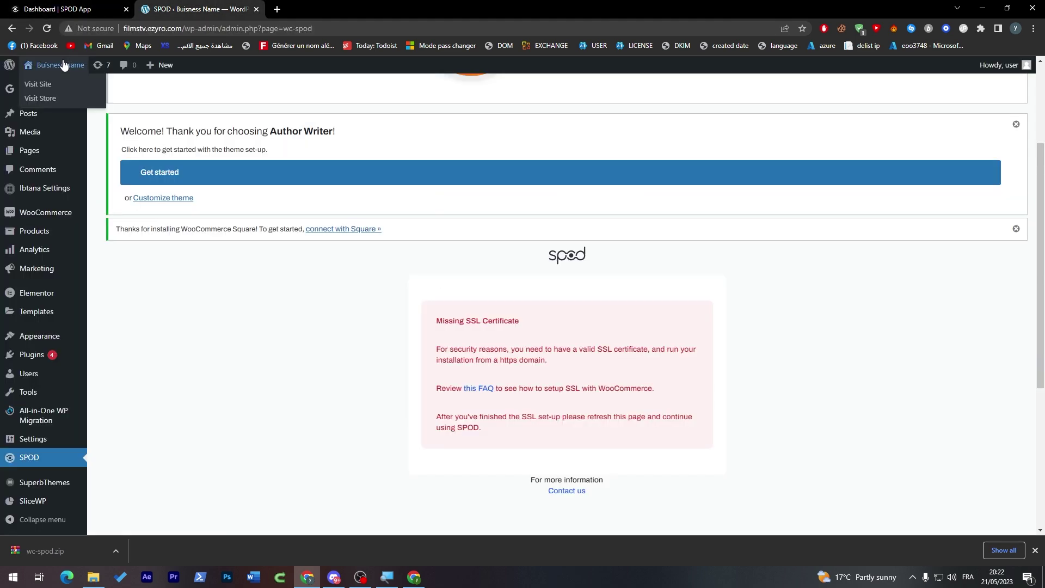
click(63, 8)
click(64, 428)
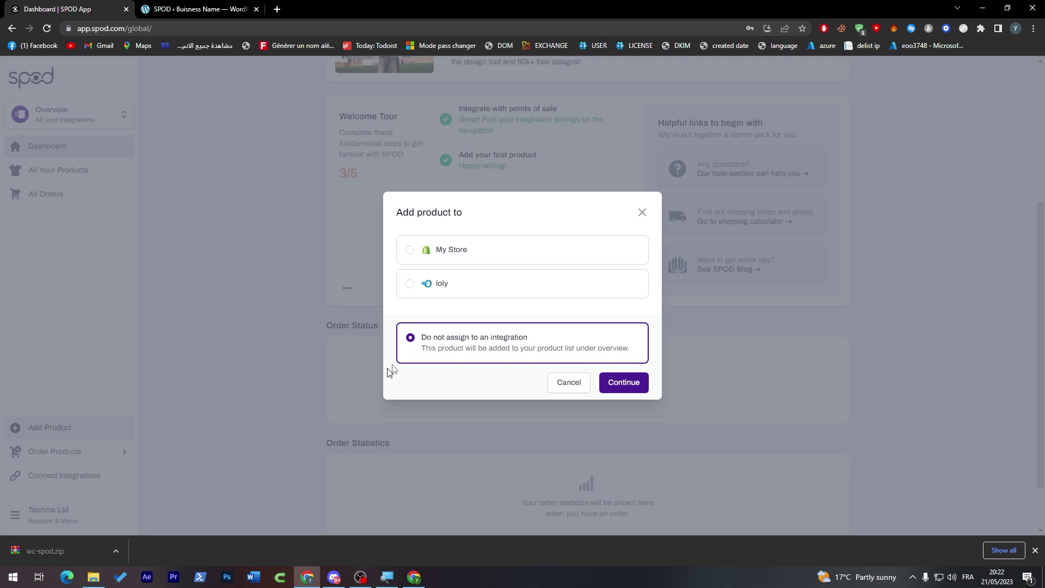
click(635, 382)
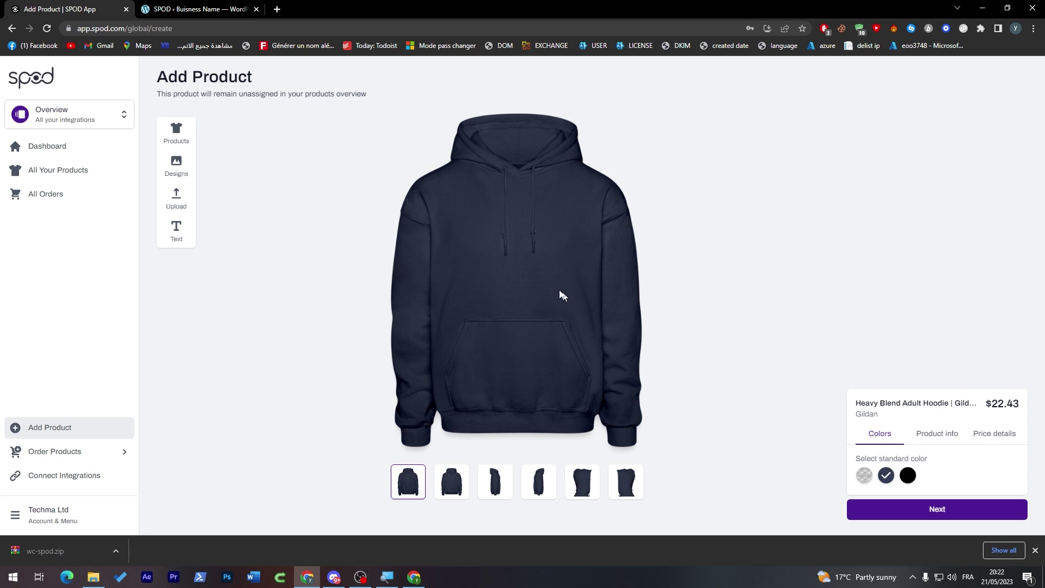
Place the formula design on the navy hoodie, move it lower, and colour it white
click(174, 166)
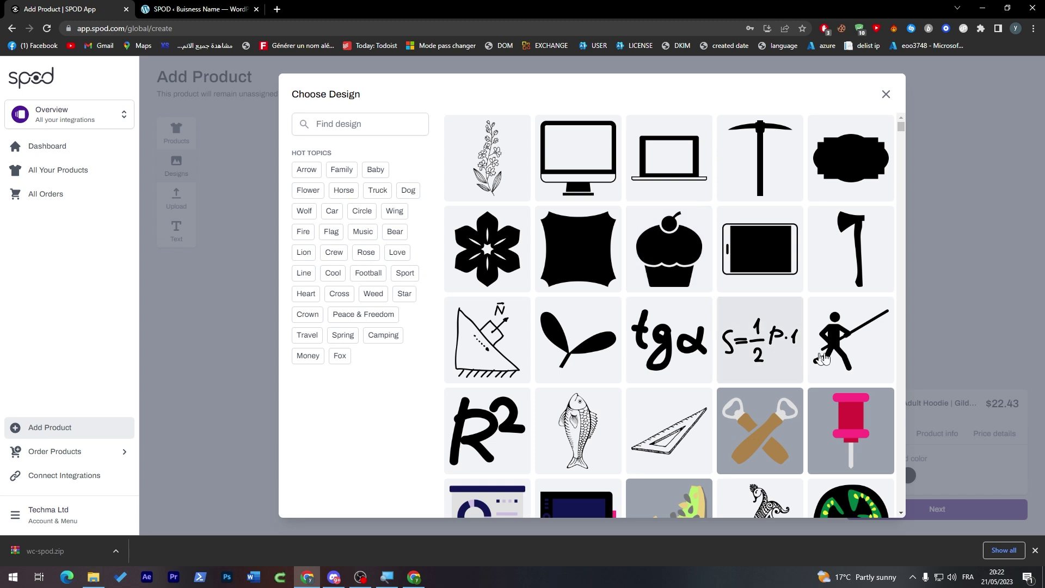
click(759, 339)
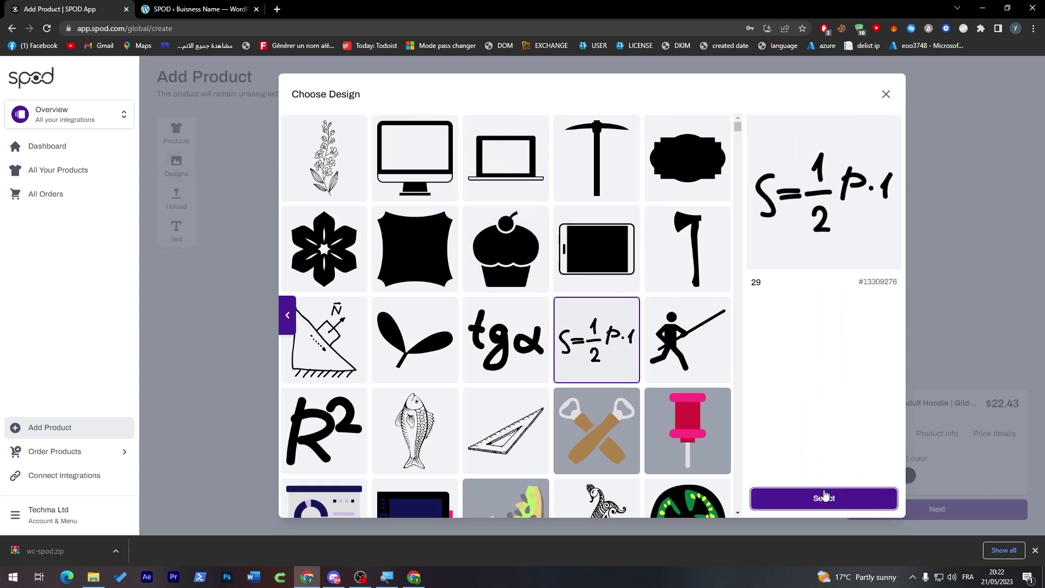
click(825, 497)
drag(549, 257, 556, 293)
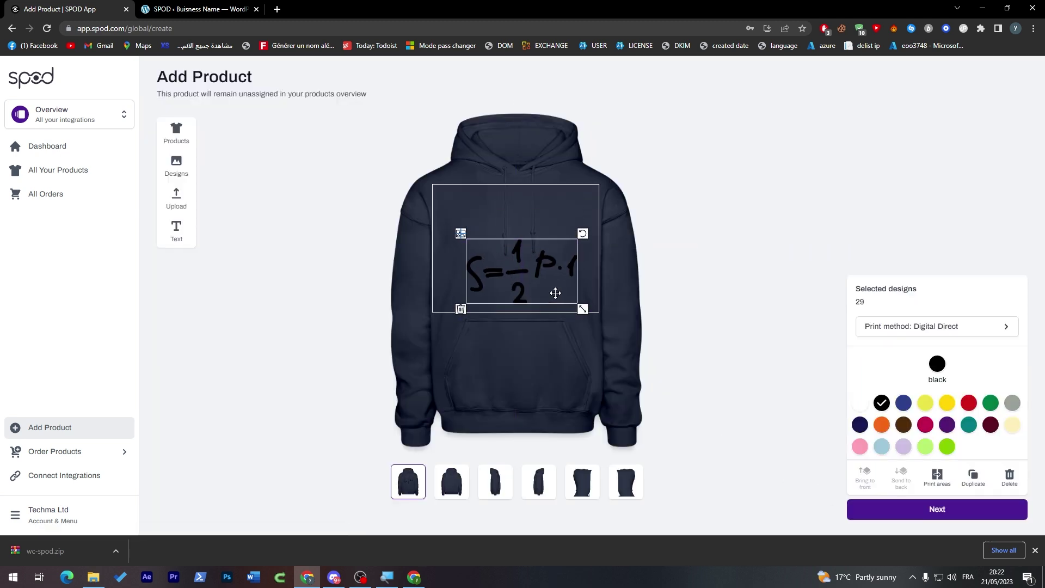
click(861, 403)
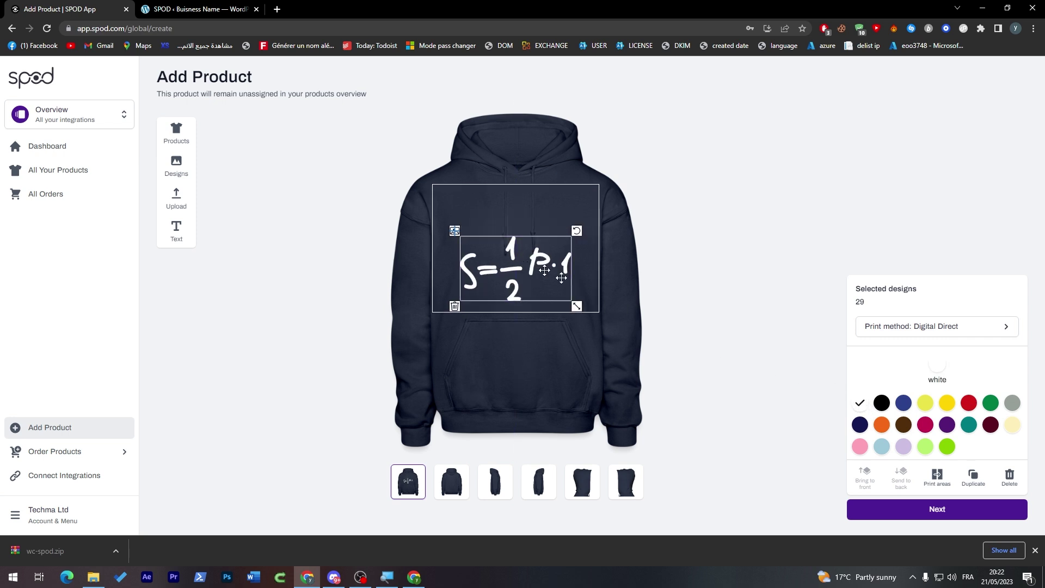
click(979, 502)
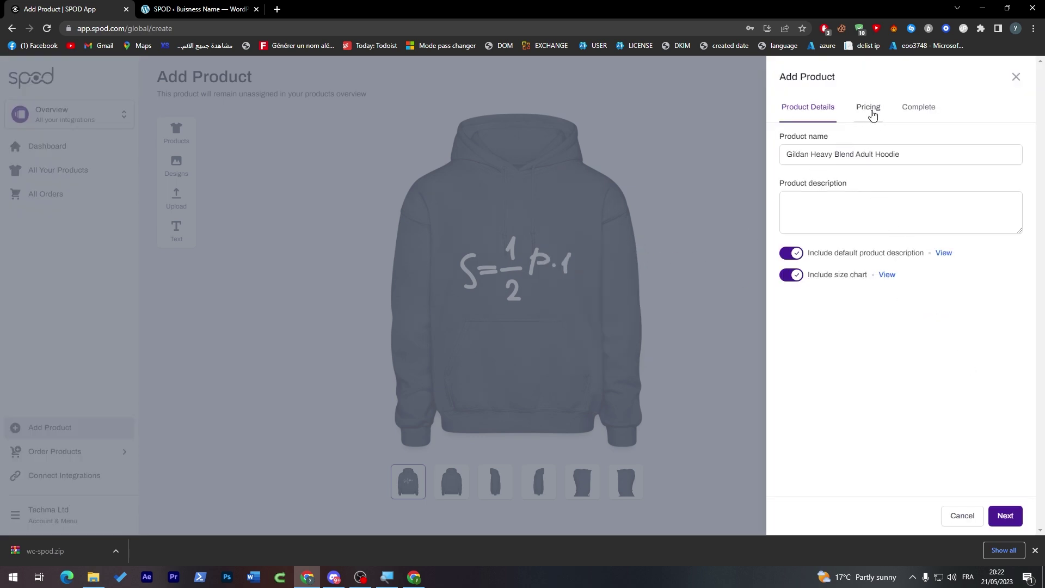
Set the hoodie's pricing markup to 25%, giving a $28.04 retail price
click(871, 110)
click(1007, 173)
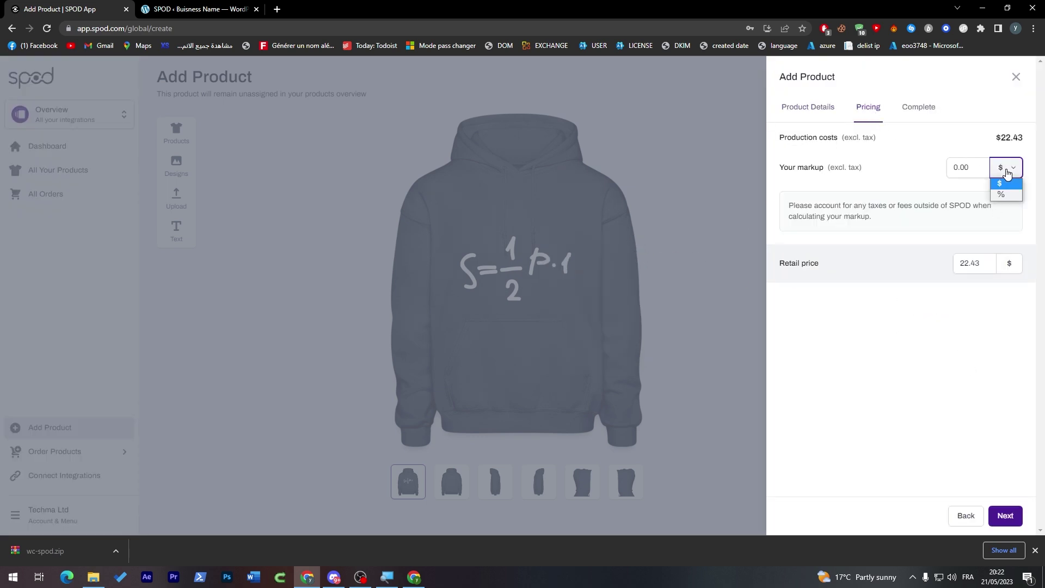
click(994, 198)
double_click(956, 168)
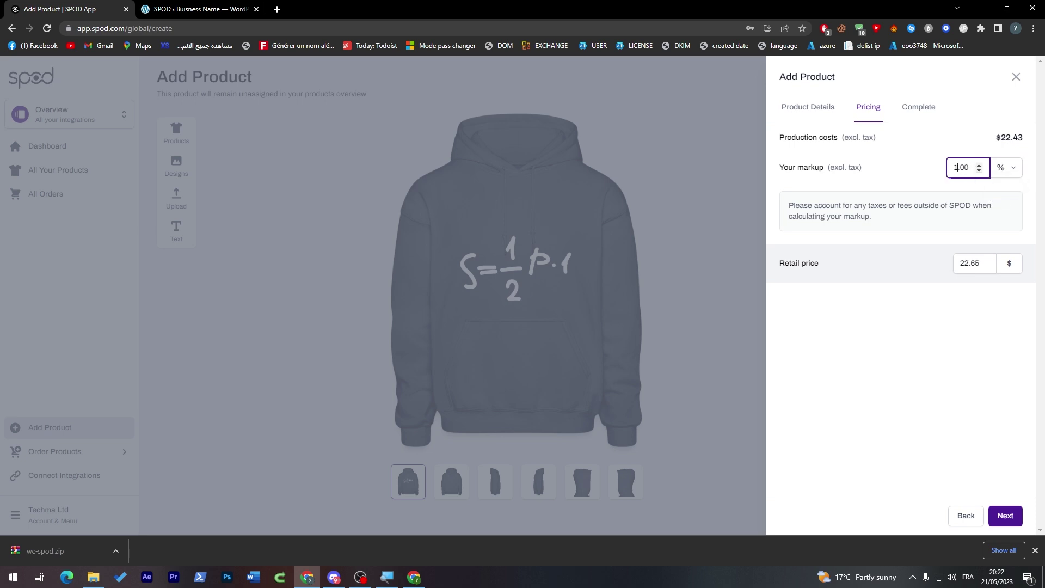
click(929, 333)
Complete the SPOD hoodie product and switch back to the WordPress SPOD page
click(996, 514)
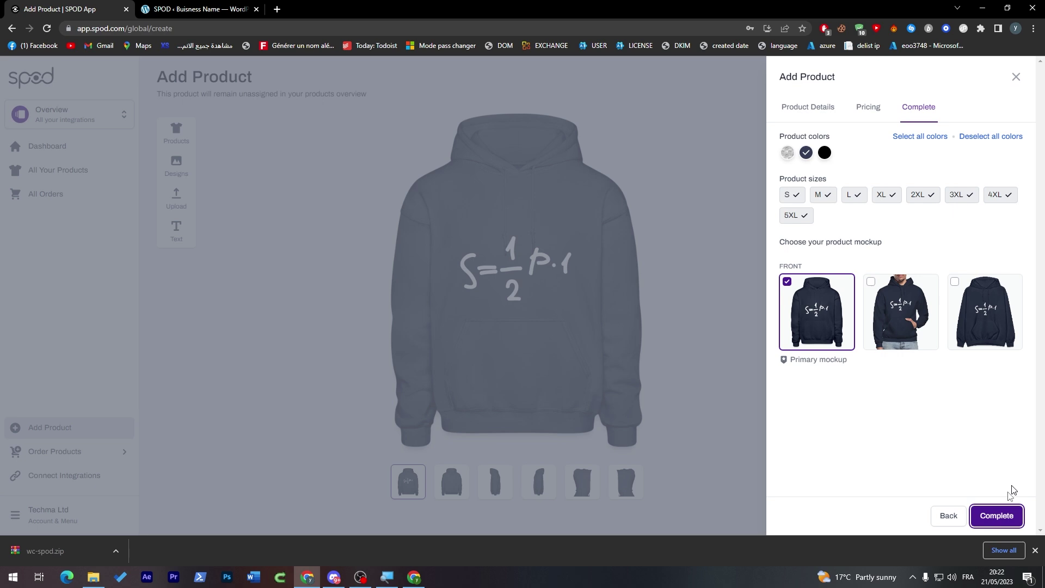
click(998, 517)
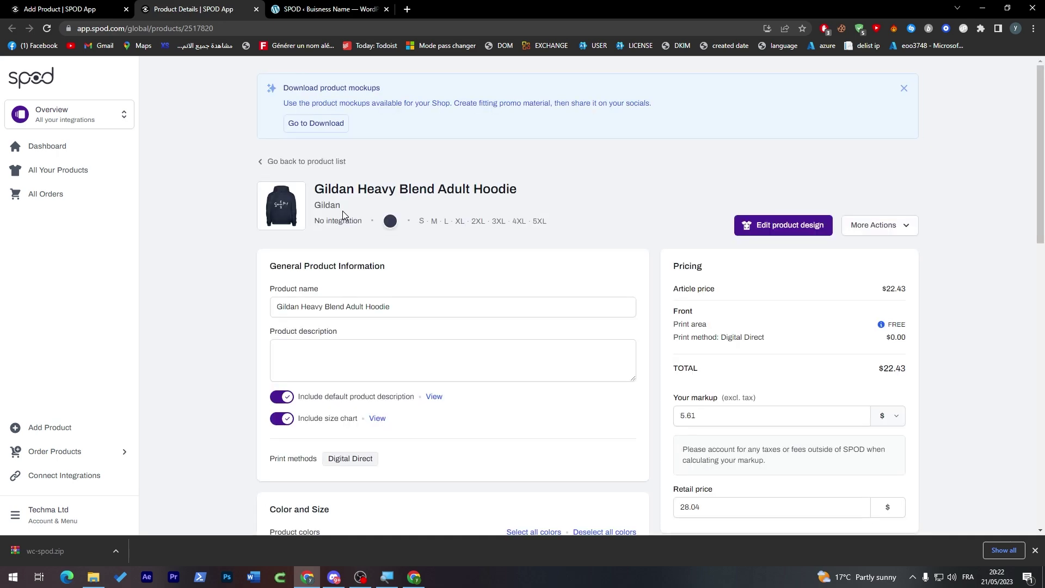
drag(1040, 156, 1031, 133)
click(328, 6)
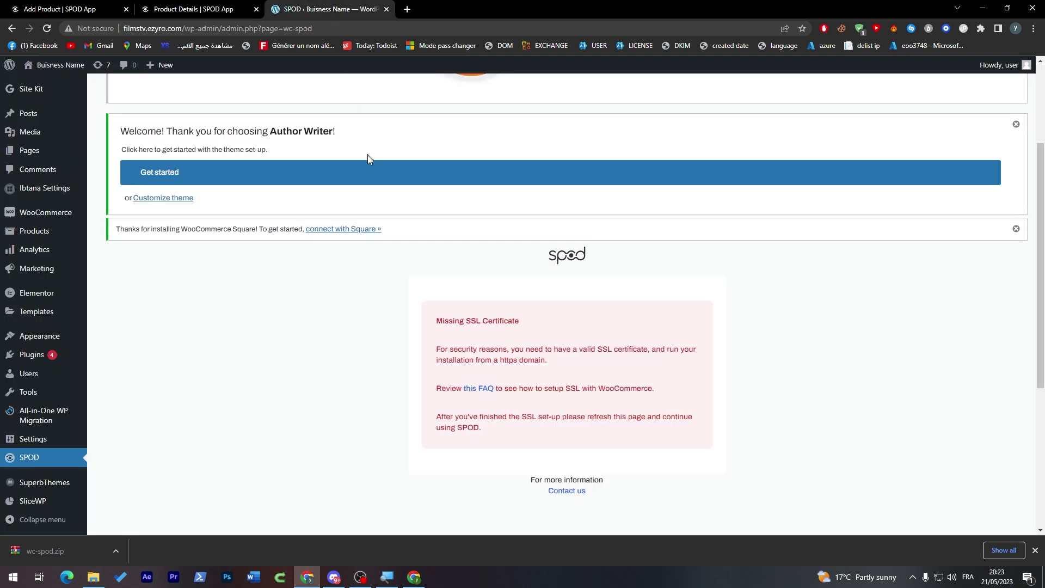
Open WooCommerce's Add New product form and look over its empty name and description fields
mouse_move(68, 232)
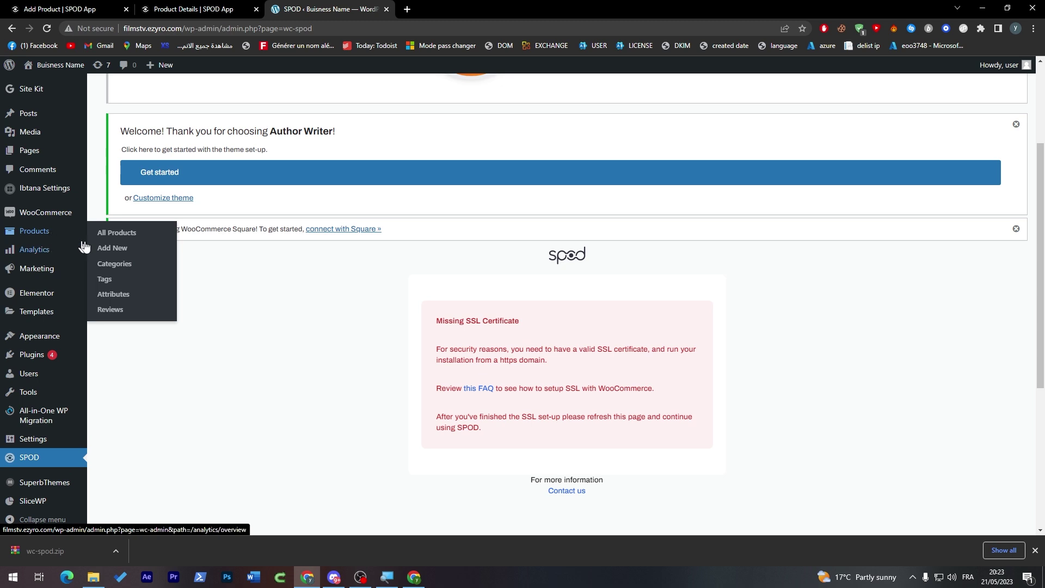
click(123, 234)
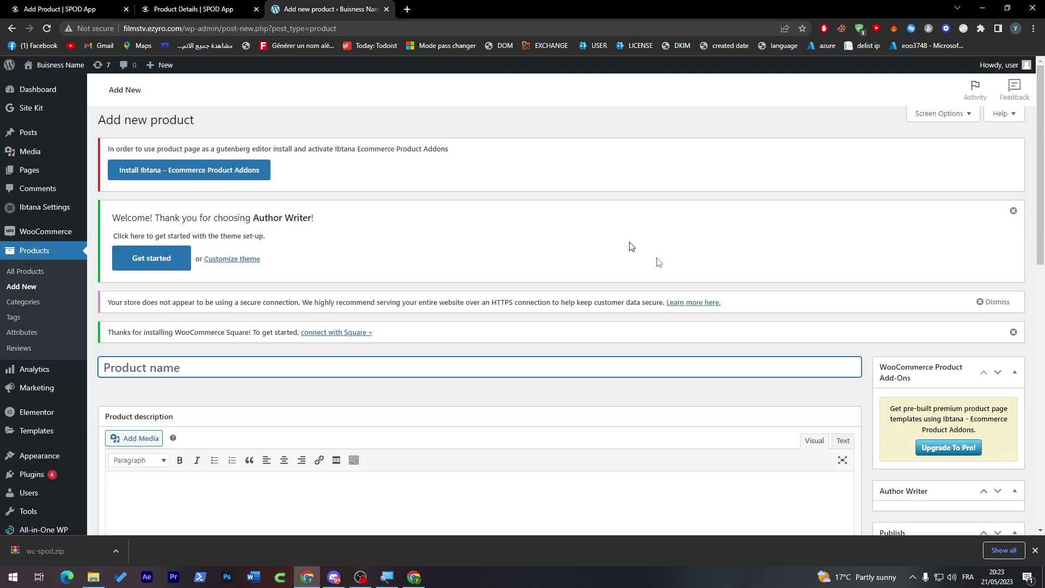
scroll(882, 346, down, 7)
scroll(953, 401, up, 2)
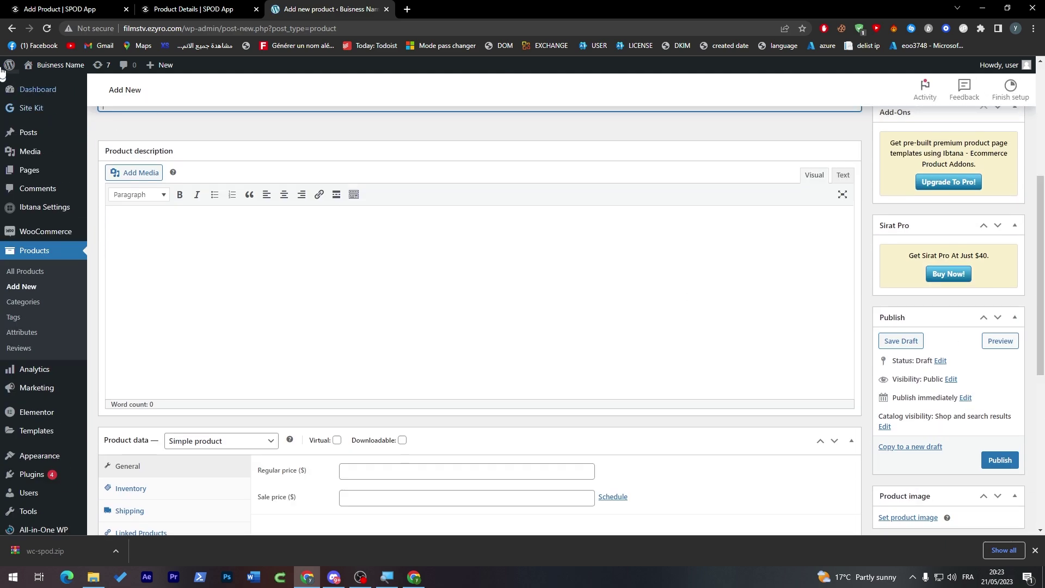
click(38, 6)
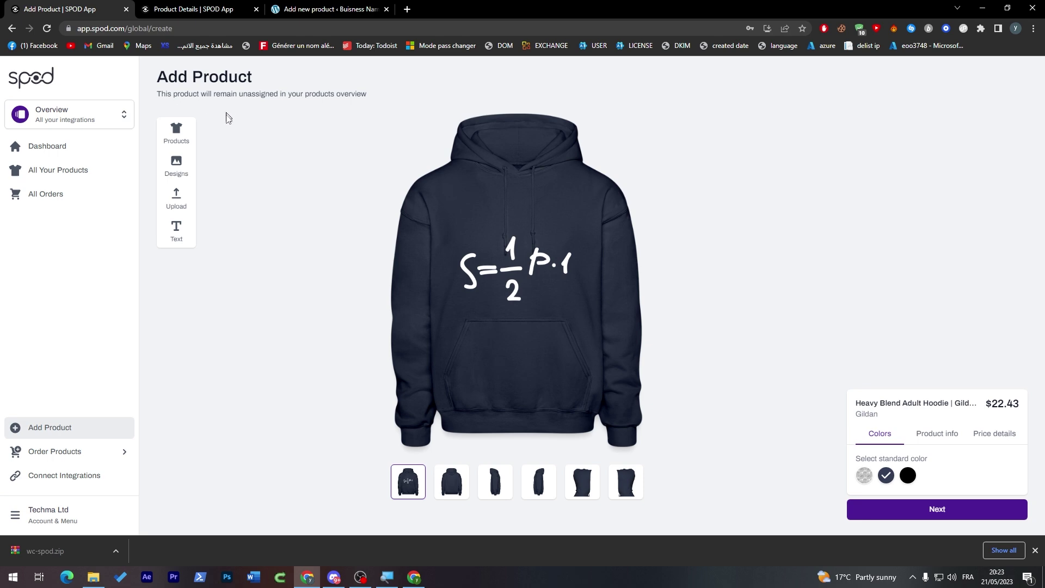
click(329, 8)
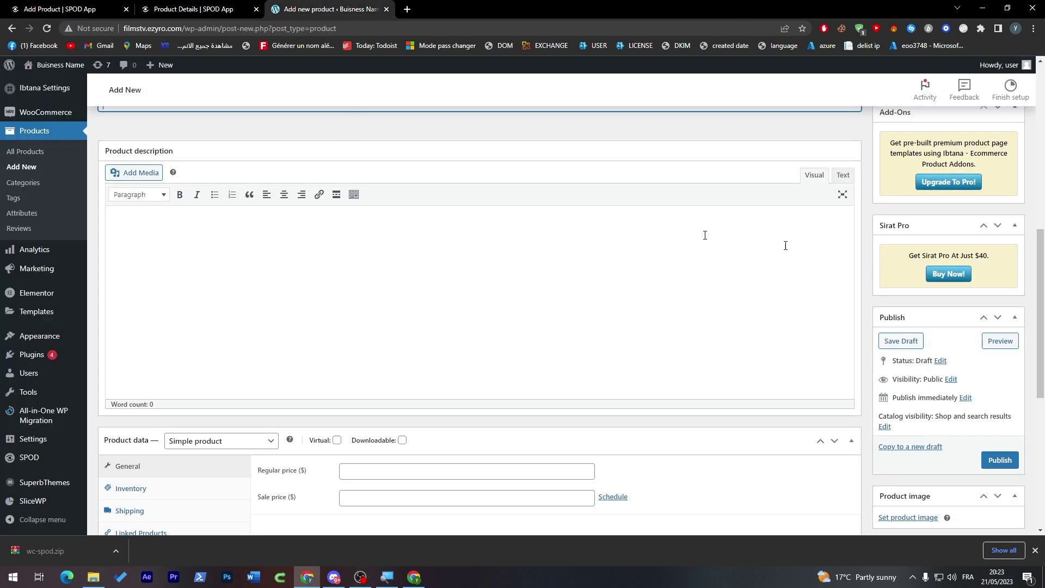
scroll(785, 245, up, 1)
scroll(926, 272, down, 5)
scroll(1011, 308, up, 2)
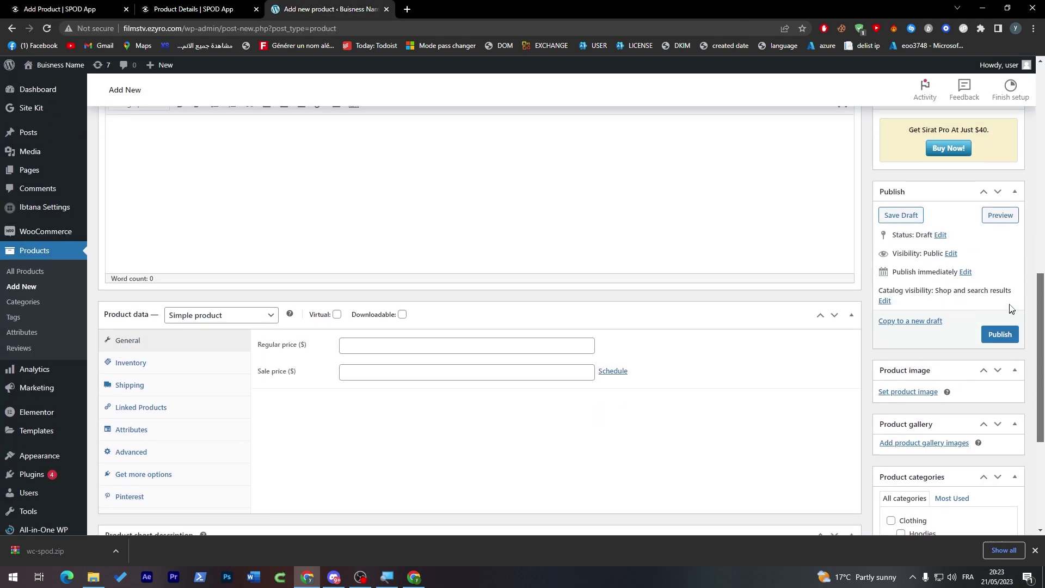
scroll(1011, 308, up, 6)
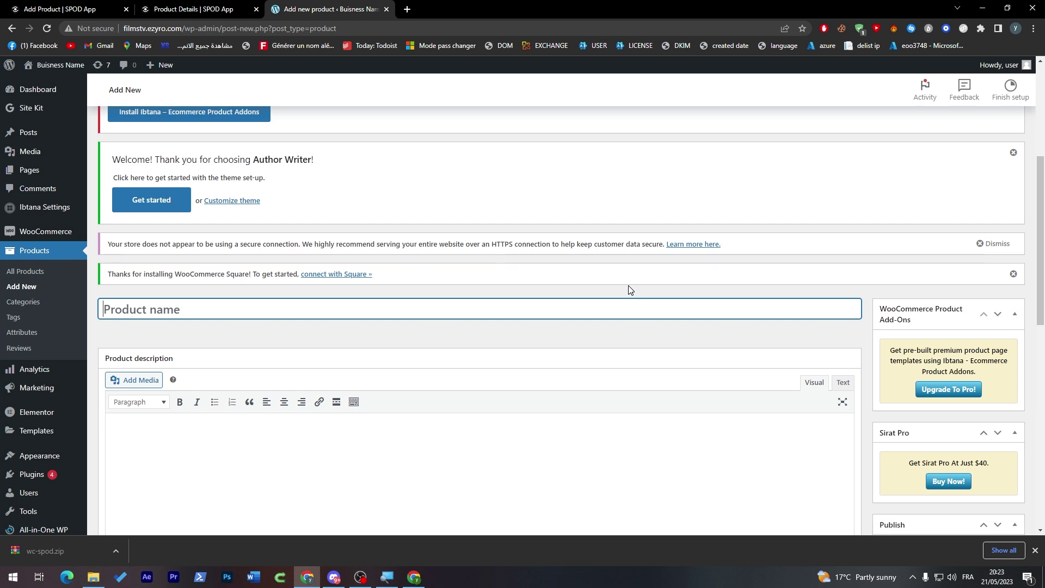
click(352, 297)
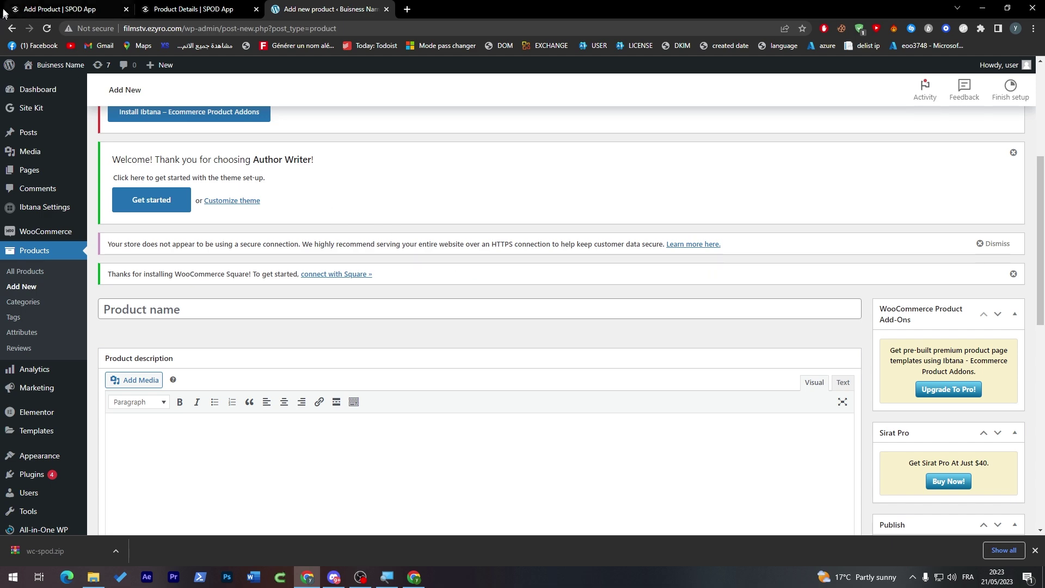
Look over the SPOD hoodie design pages, including the hoodie's back view
click(175, 6)
click(38, 7)
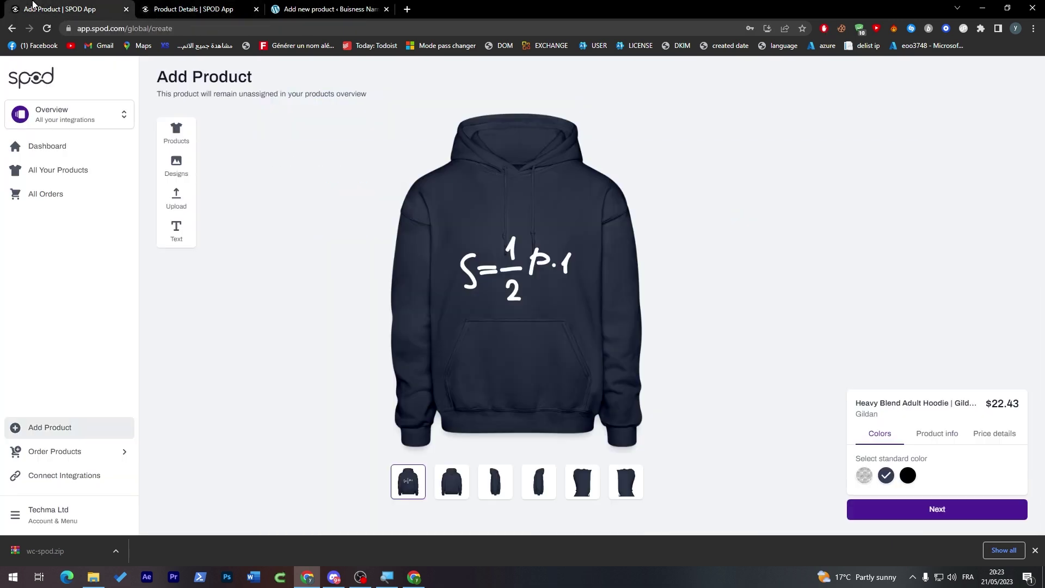
right_click(493, 252)
click(460, 319)
click(451, 483)
click(193, 9)
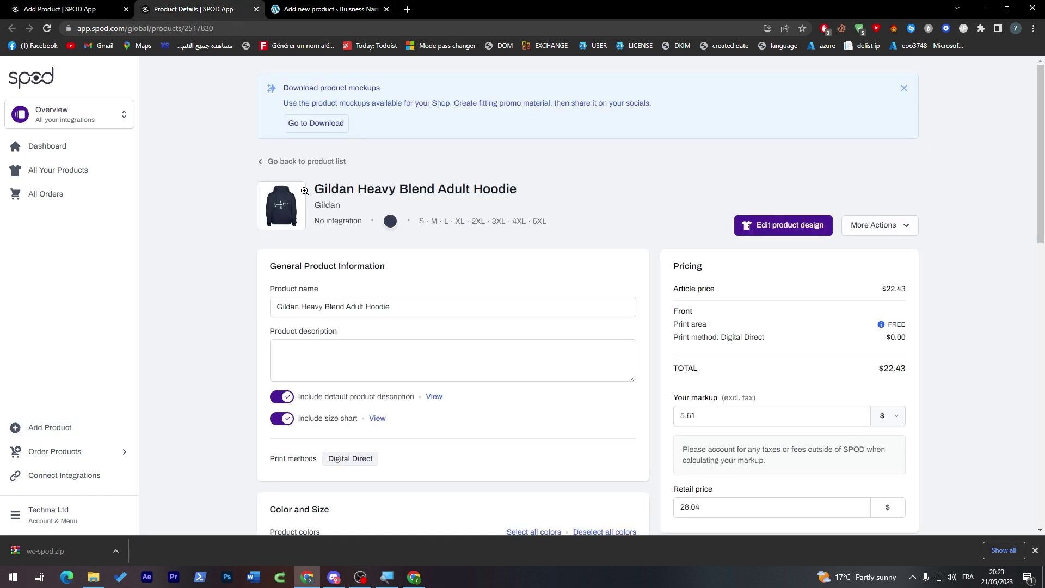
Save the front hoodie mockup with the S=½p·1 design as 1.png
click(292, 207)
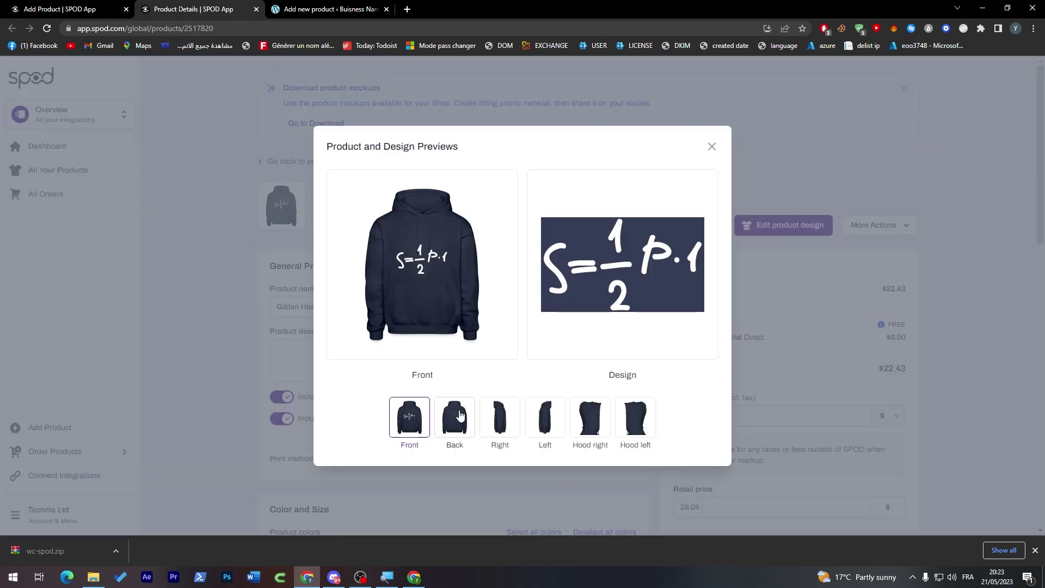
click(463, 413)
click(395, 428)
right_click(436, 250)
click(501, 273)
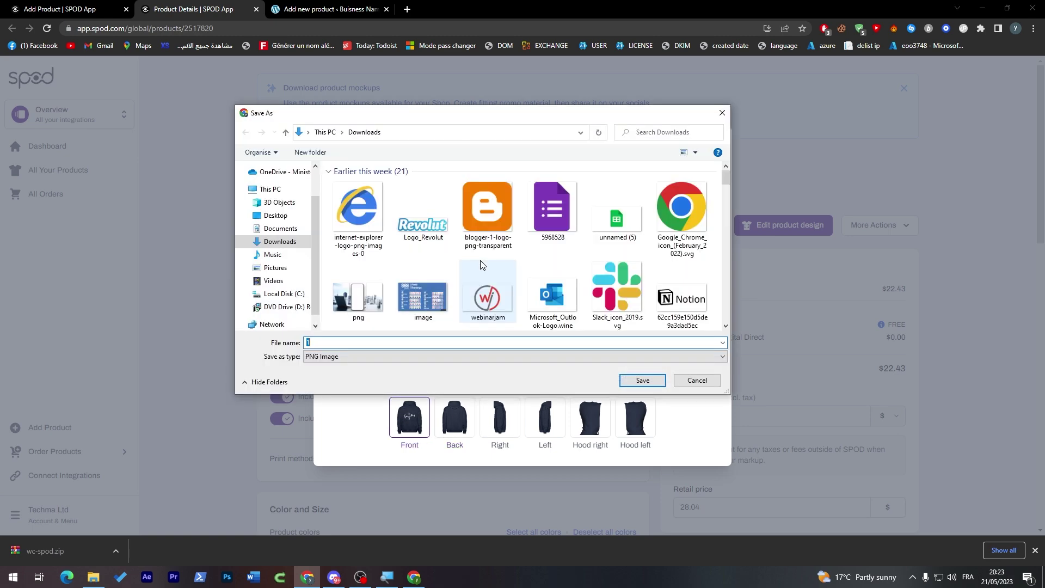
click(626, 377)
Upload 1.png from Downloads and set it as the new WooCommerce product's image
click(398, 12)
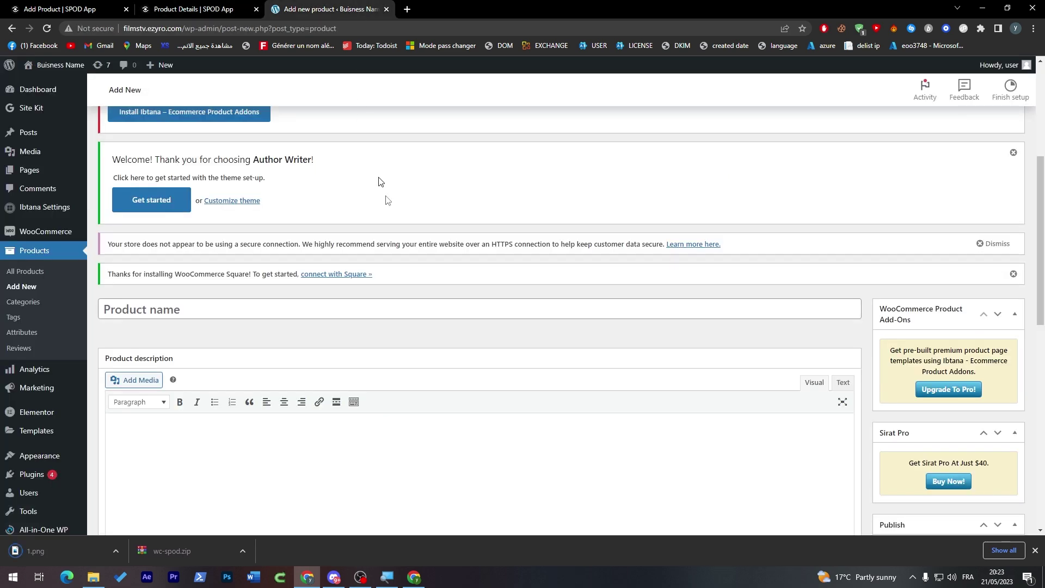
scroll(875, 339, down, 5)
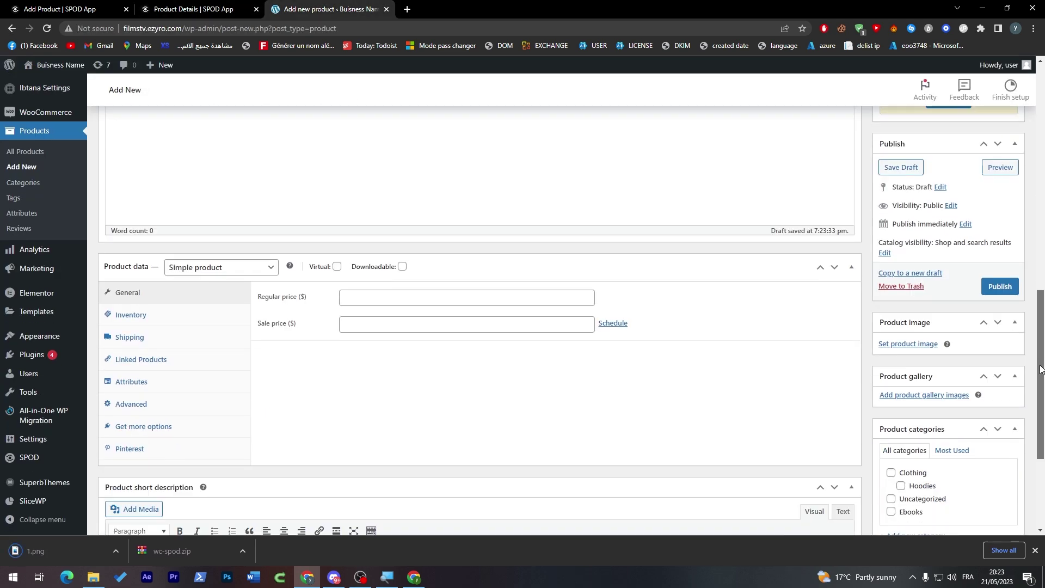
click(908, 344)
click(48, 112)
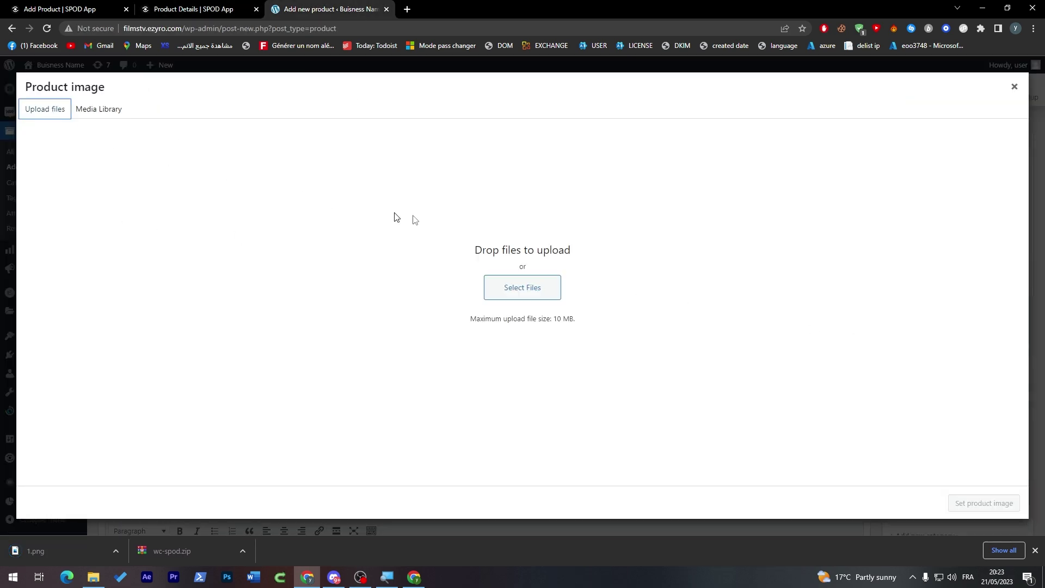
click(510, 292)
click(370, 212)
click(642, 380)
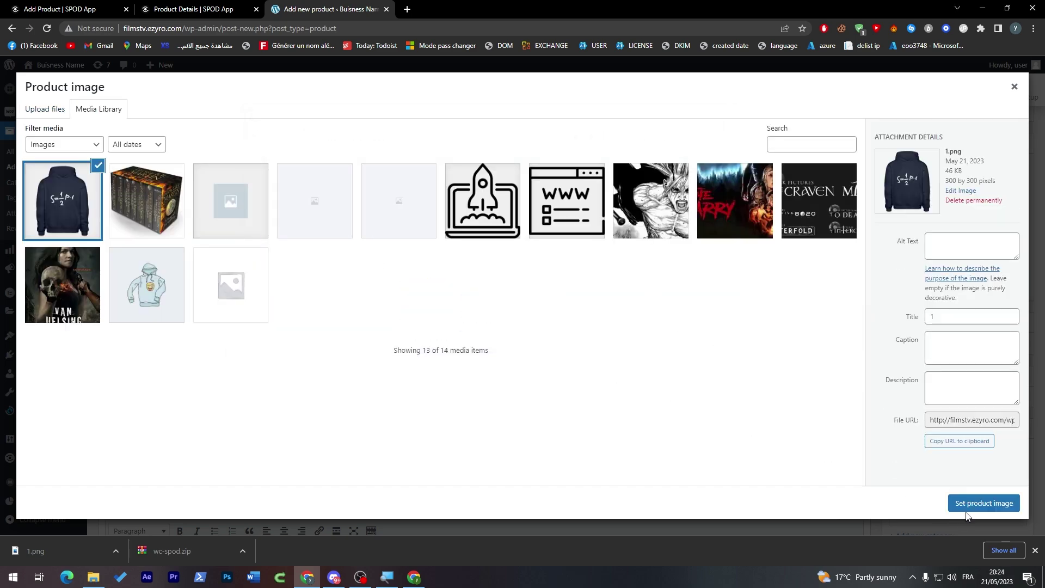
click(958, 502)
scroll(1031, 417, up, 6)
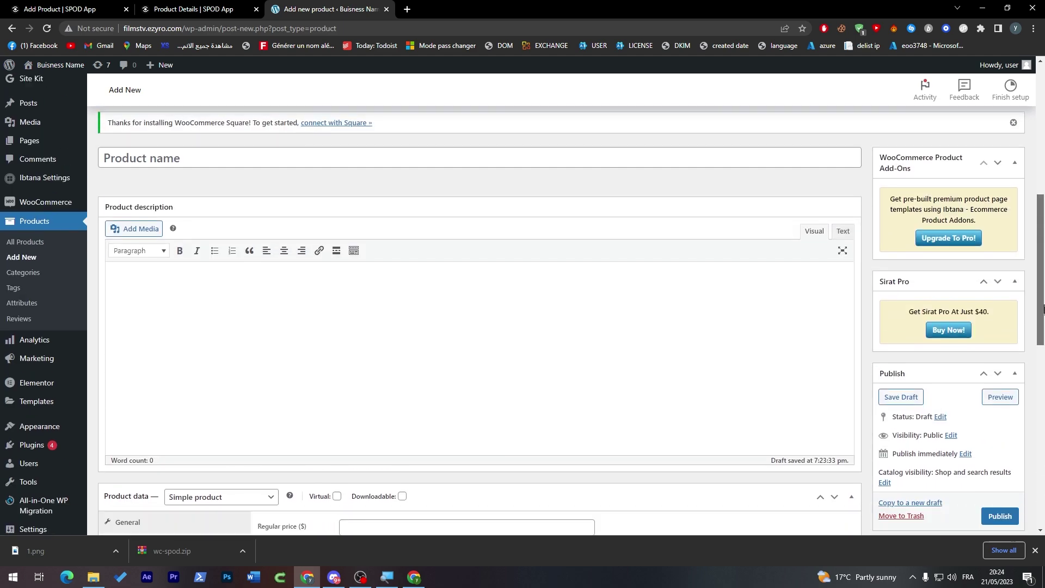
scroll(1030, 418, down, 4)
Copy the SPOD title 'Gildan Heavy Blend Adult Hoodie' into the WordPress Product name
click(185, 10)
click(437, 117)
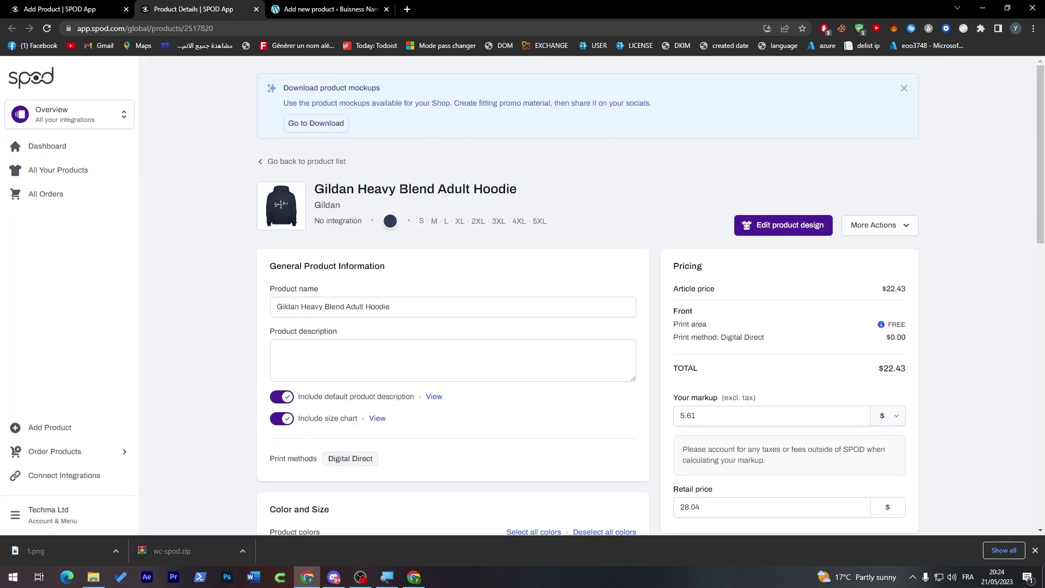
triple_click(414, 189)
key(ctrl+c)
click(327, 9)
drag(1042, 247, 1018, 495)
click(298, 229)
key(ctrl+v)
Check SPOD's navy S–5XL variants and their stock
click(185, 9)
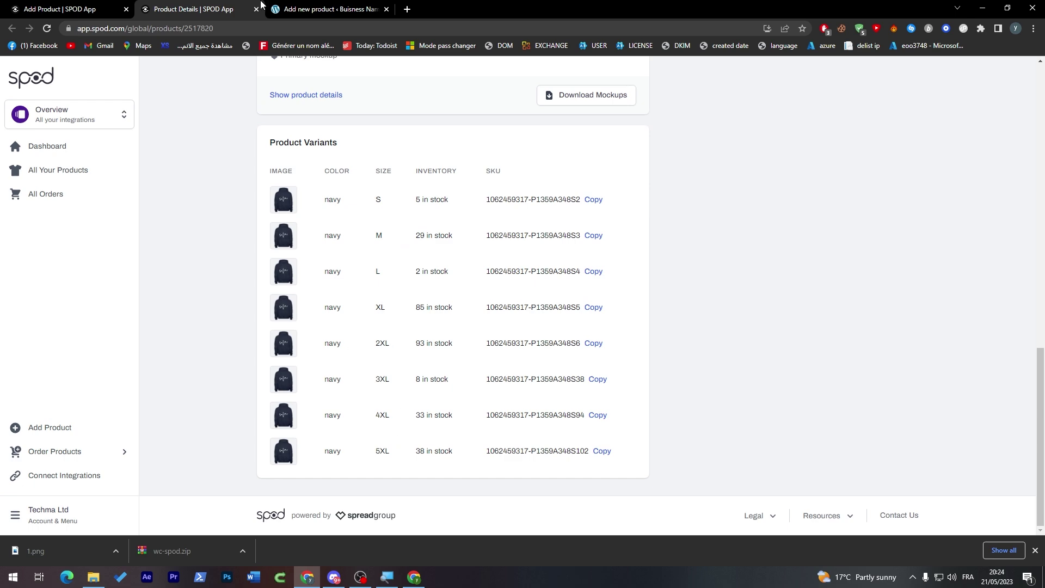
click(283, 10)
scroll(777, 147, down, 10)
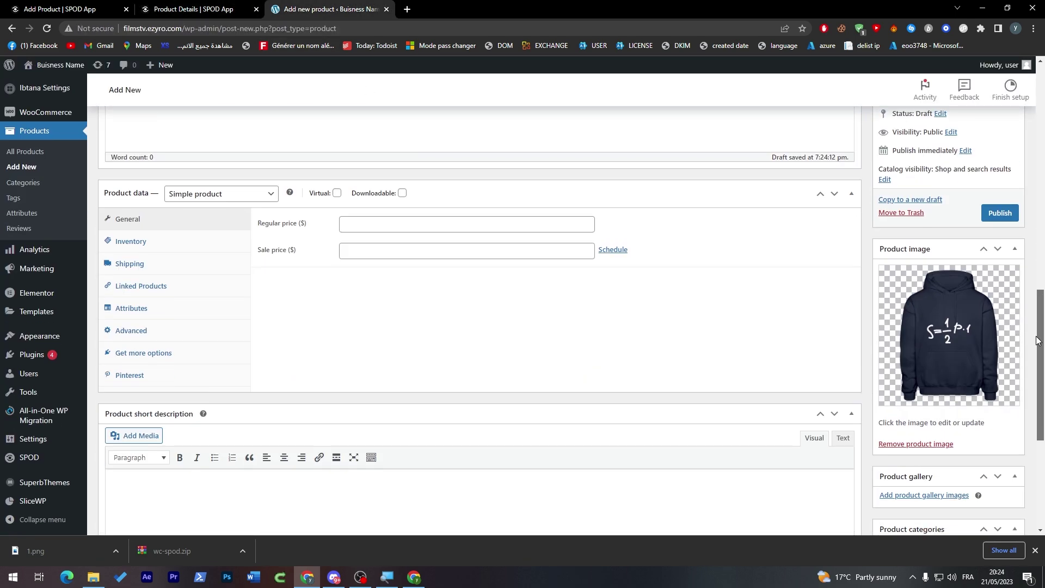
Change the product data type to Variable product
click(267, 194)
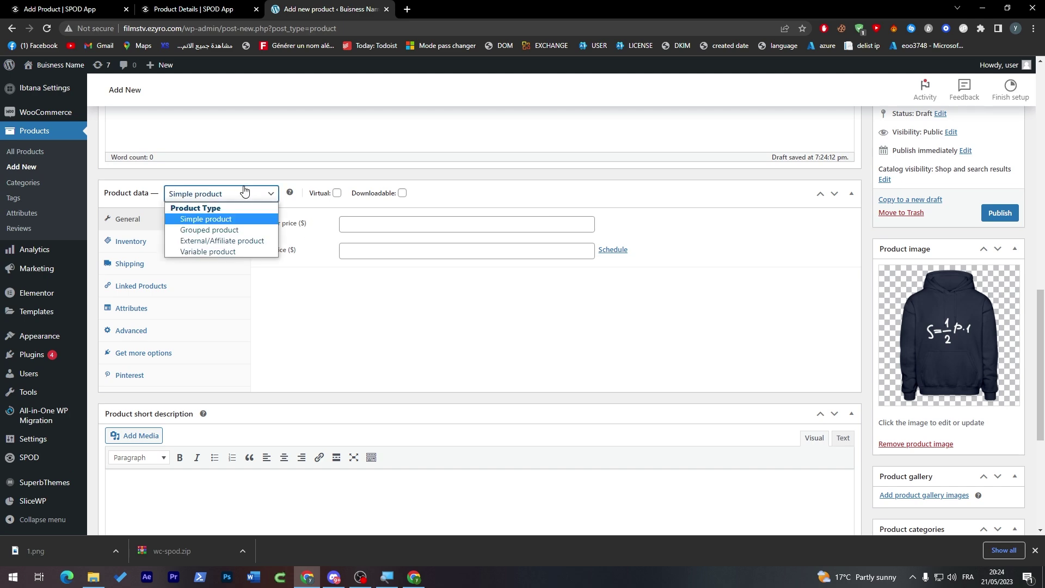
click(238, 252)
click(245, 391)
Add and save a custom attribute named 'S' with value 'All calores'
click(194, 286)
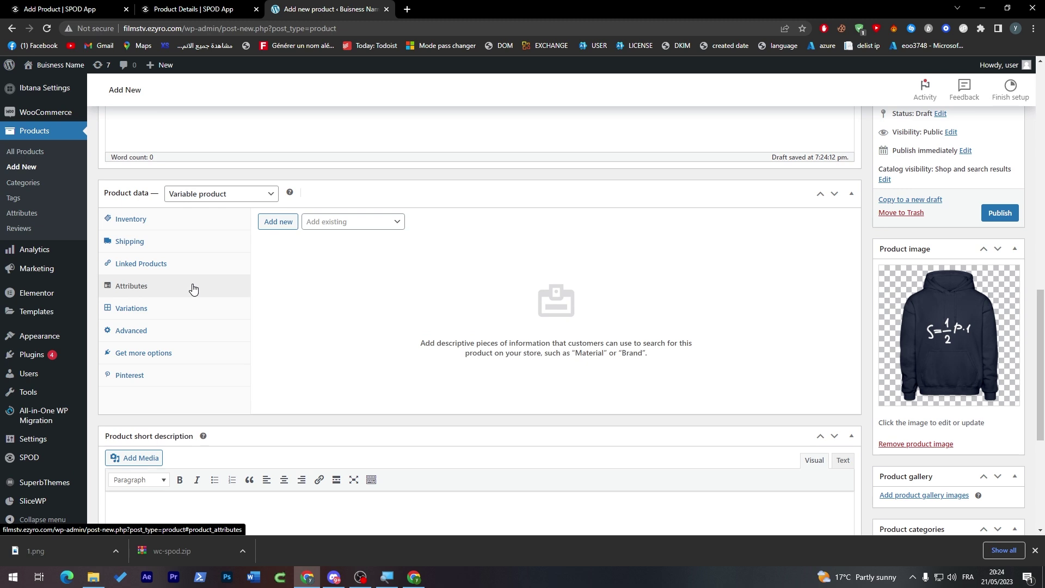
click(266, 222)
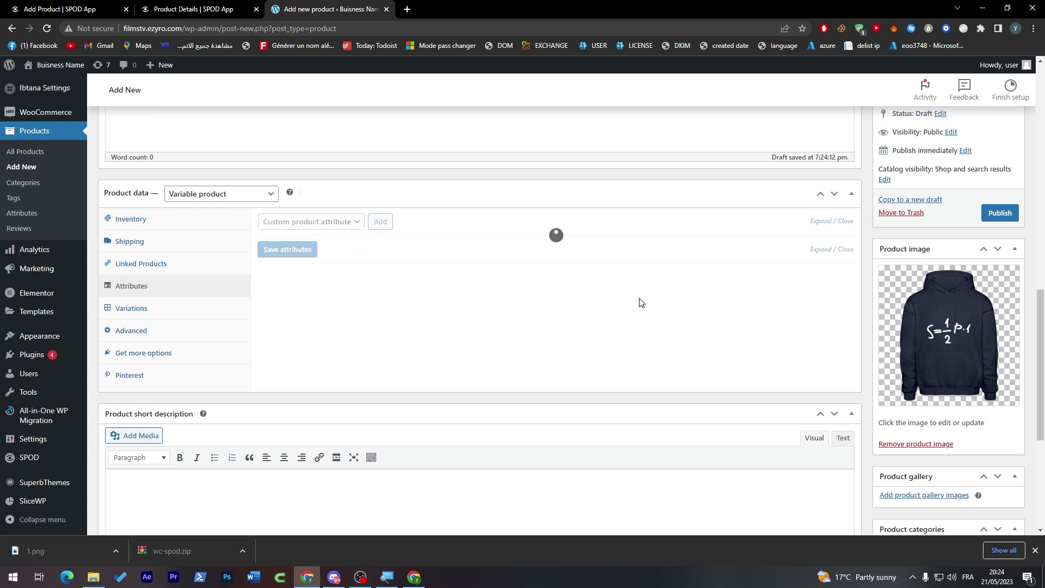
click(305, 288)
click(190, 9)
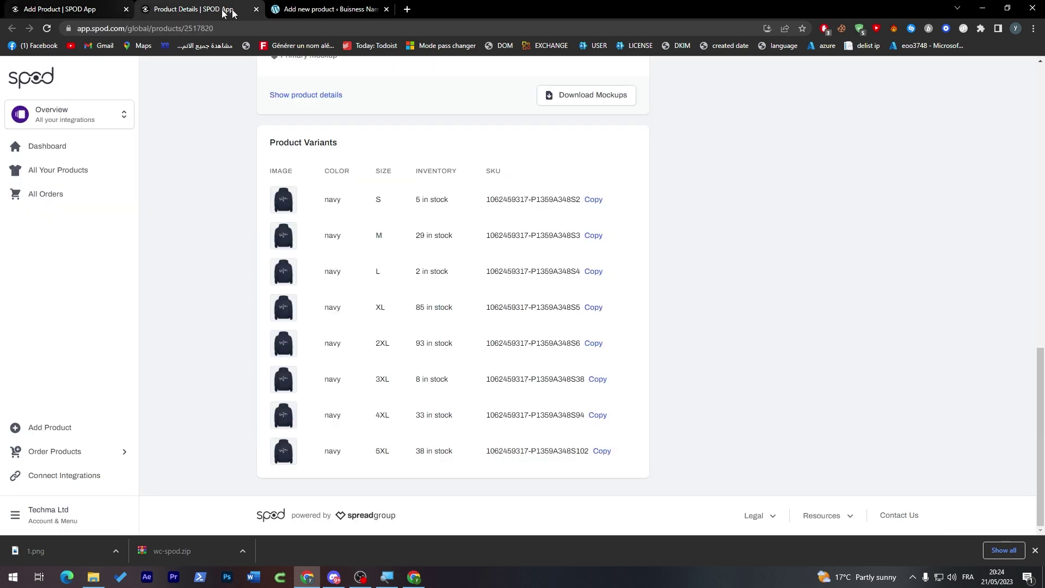
click(311, 9)
text(S)
key(Tab)
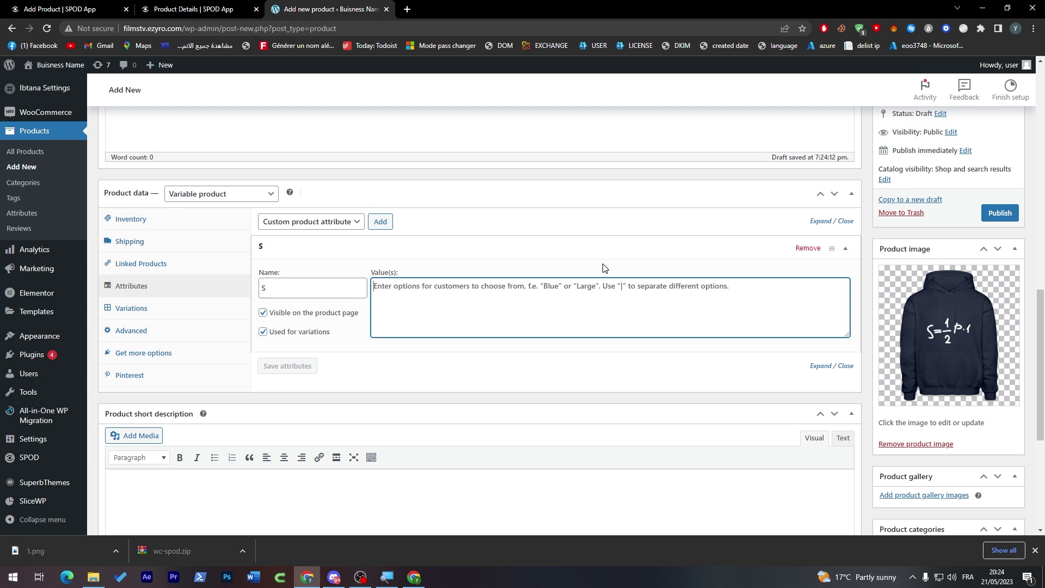
text(All calores)
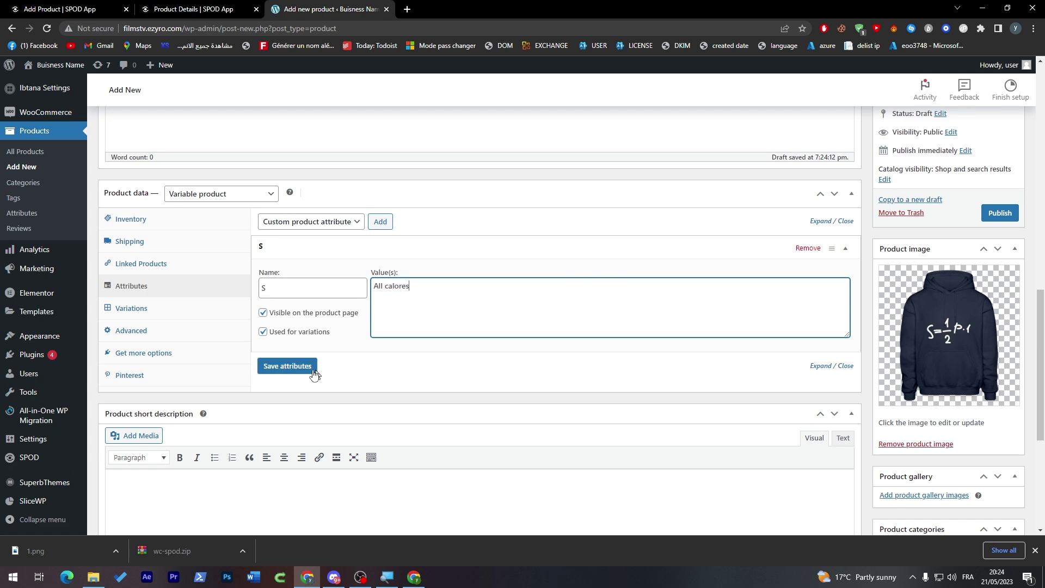
click(296, 368)
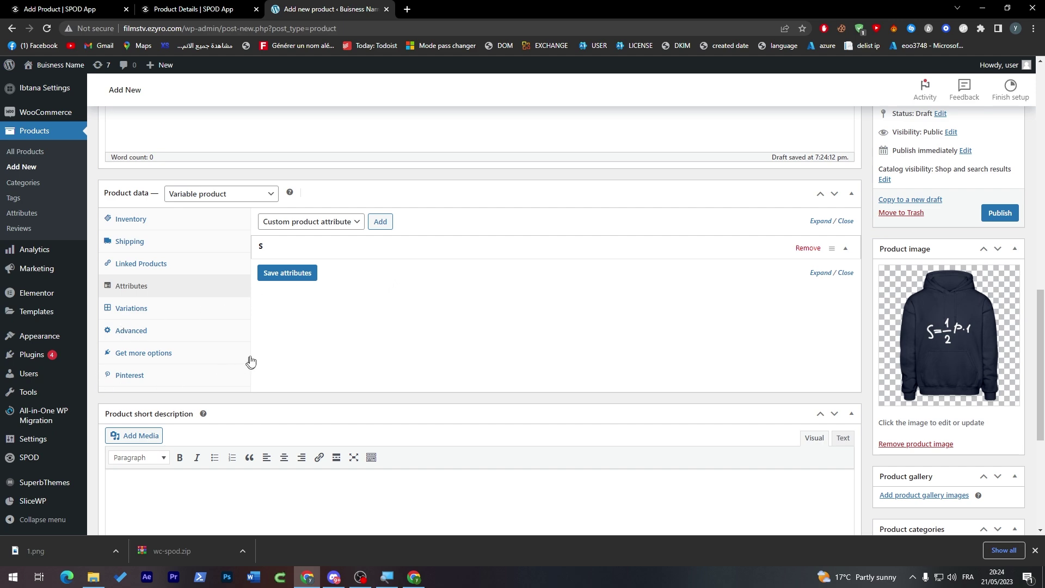
Assign the product to the Clothing and Hoodies categories
scroll(1041, 292, down, 3)
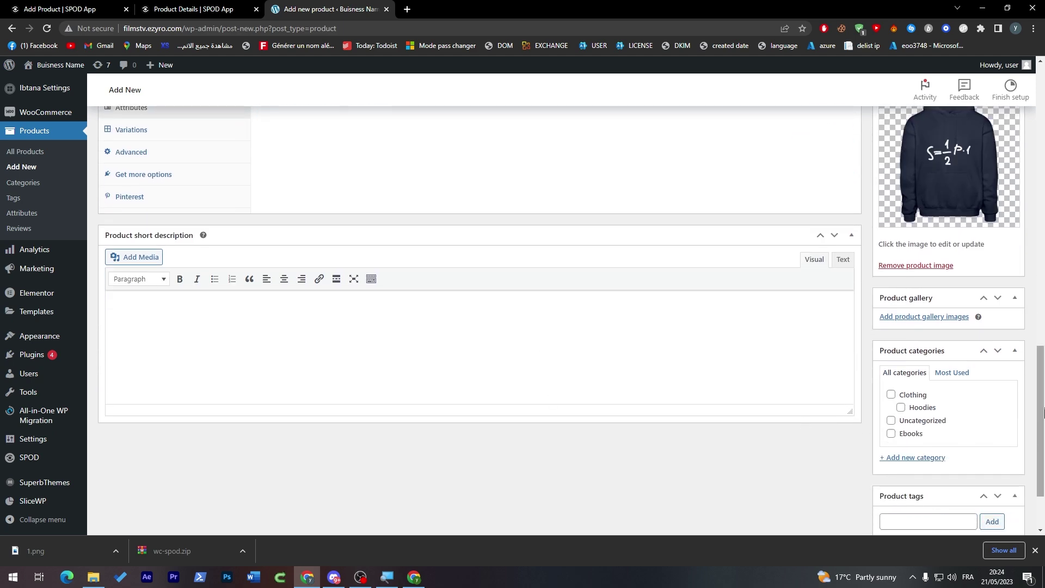
scroll(907, 376, down, 1)
click(891, 337)
click(901, 349)
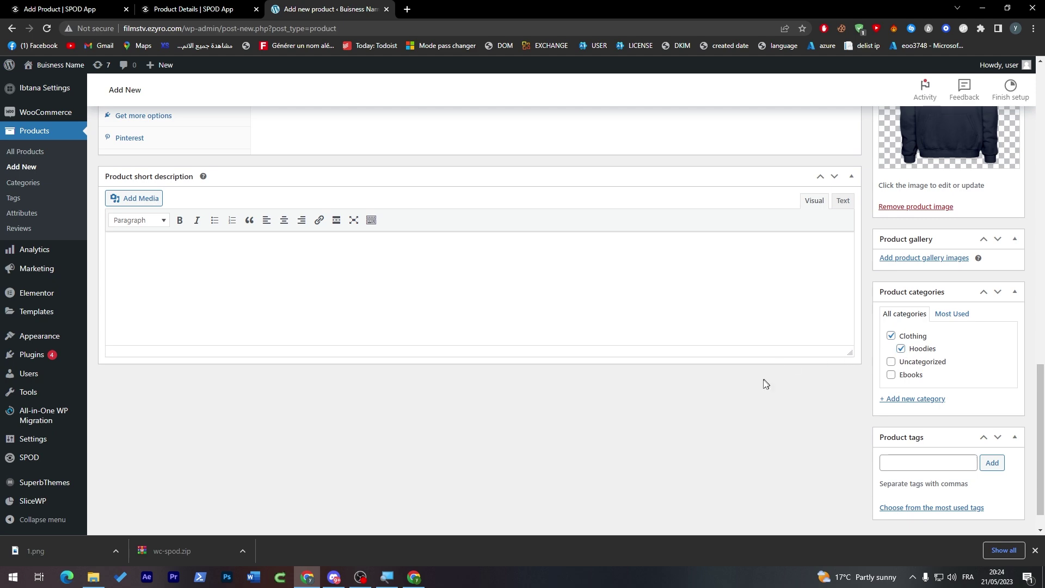
Publish the Gildan Heavy Blend Adult Hoodie product
scroll(762, 382, down, 1)
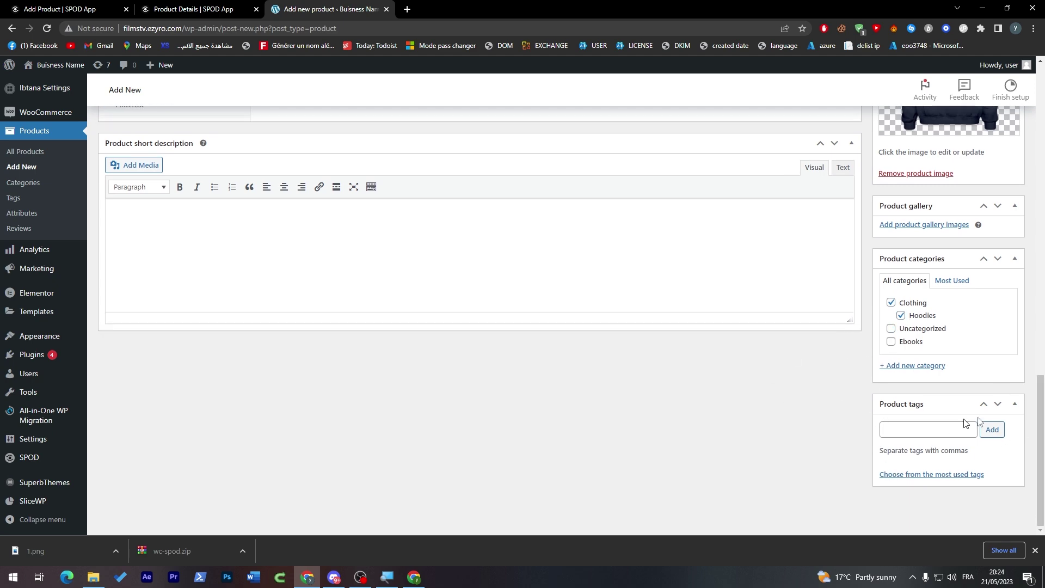
drag(1041, 413, 1041, 267)
click(998, 412)
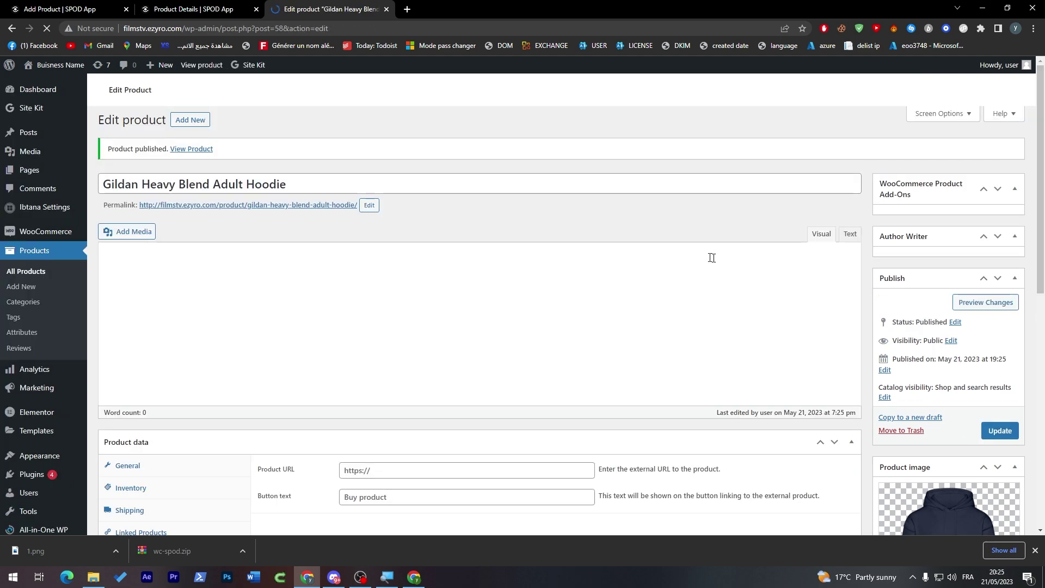
scroll(1042, 245, down, 2)
drag(1041, 245, 1034, 389)
scroll(1034, 389, up, 10)
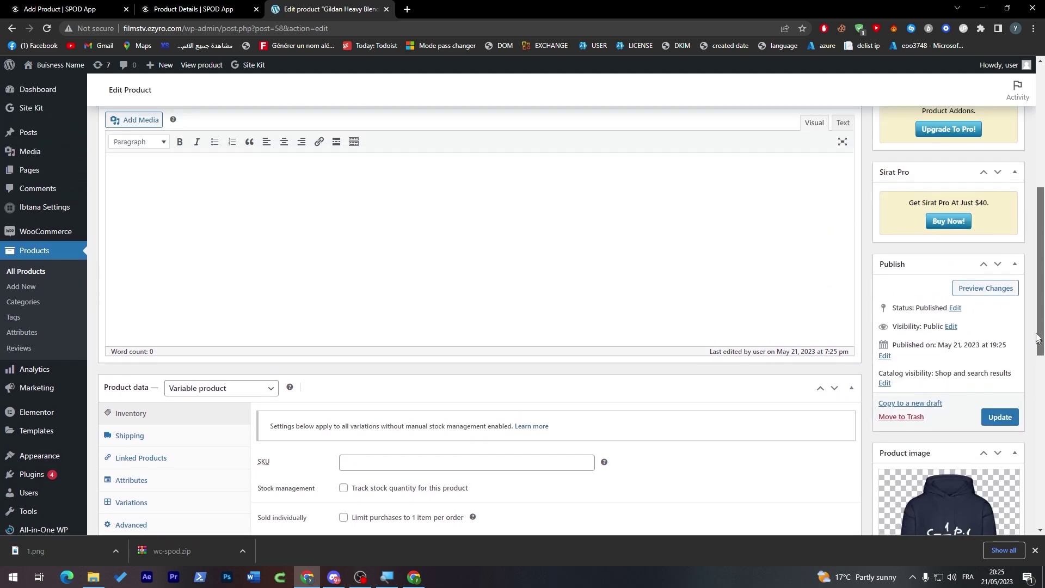
Open the published hoodie page in a new tab and inspect its title text
middle_click(333, 315)
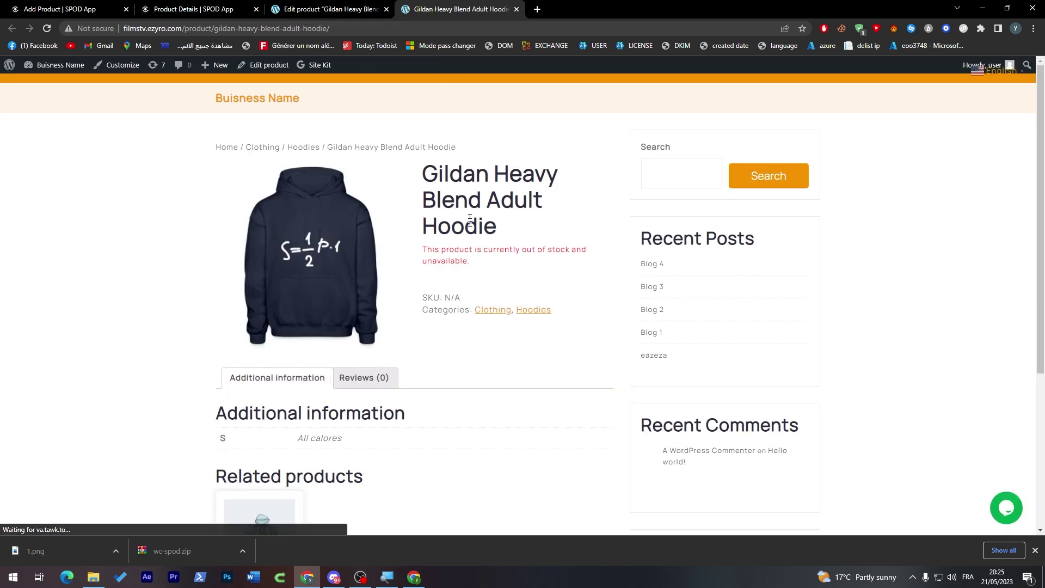
drag(437, 175, 488, 227)
click(490, 228)
triple_click(490, 229)
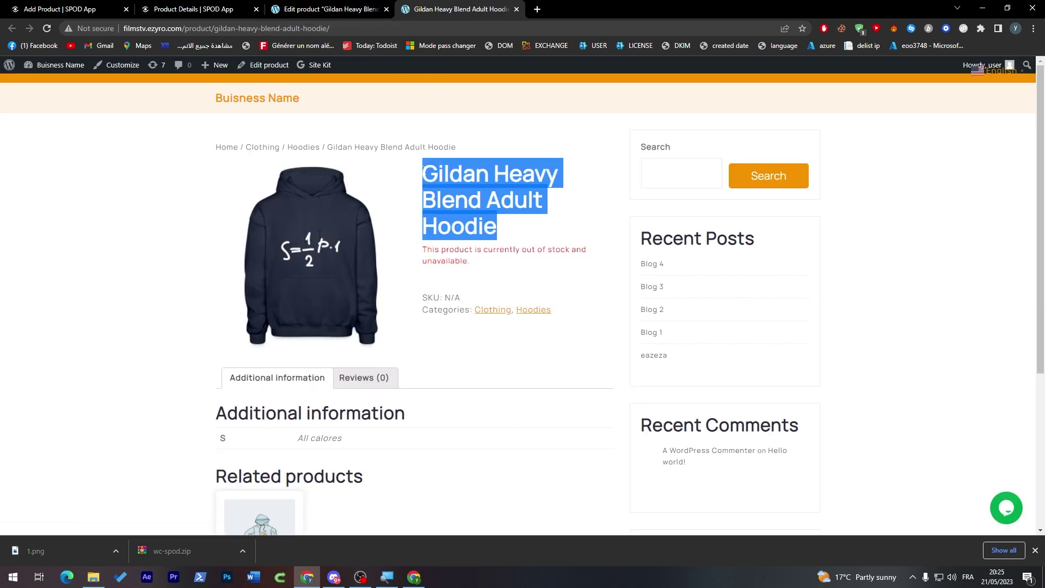
double_click(455, 174)
triple_click(455, 174)
click(496, 172)
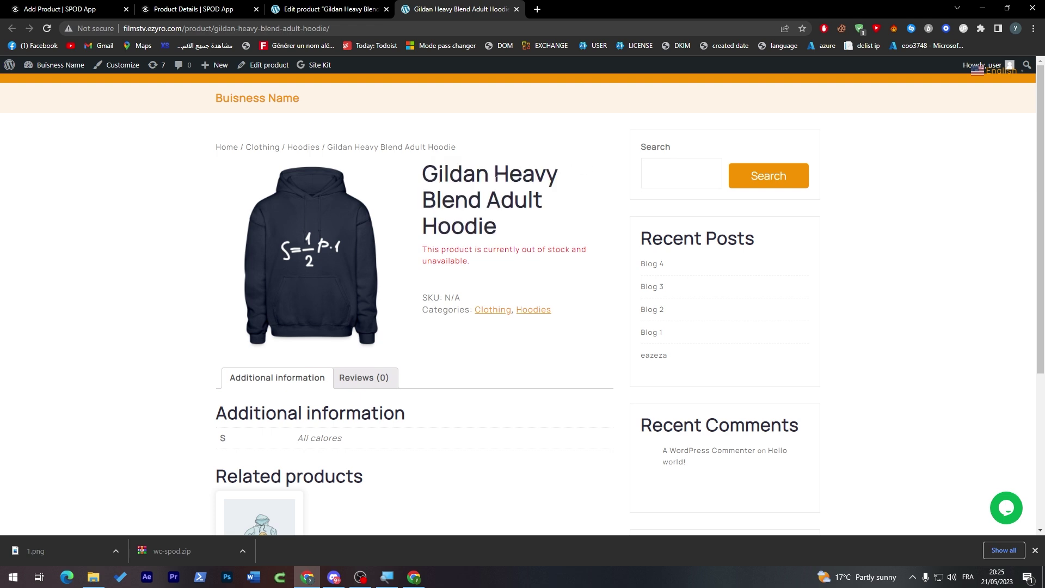
triple_click(470, 188)
click(457, 200)
triple_click(446, 212)
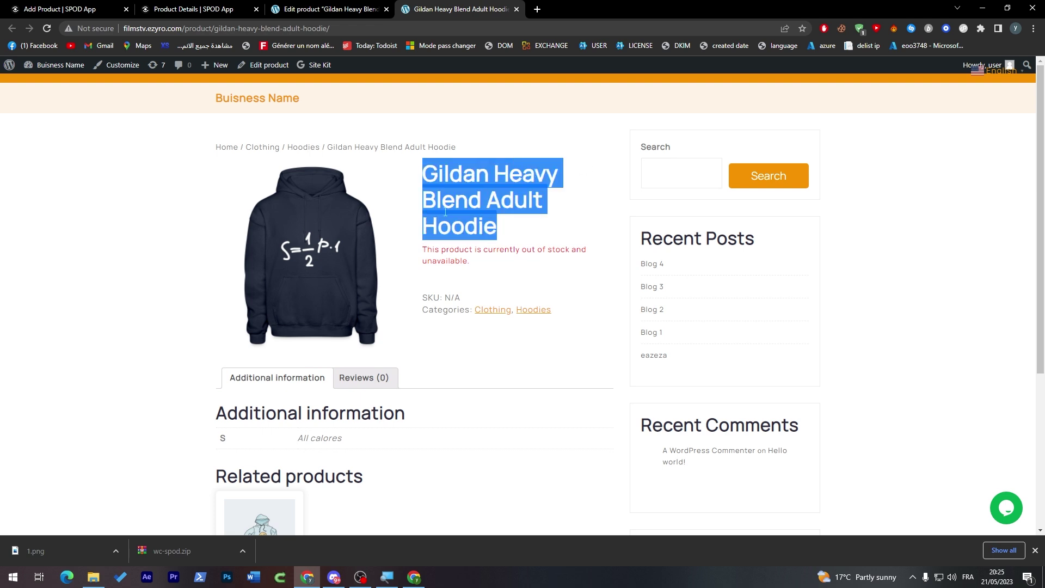
Go back to the hoodie's edit page and scroll to the Product data inventory settings
click(430, 240)
click(326, 8)
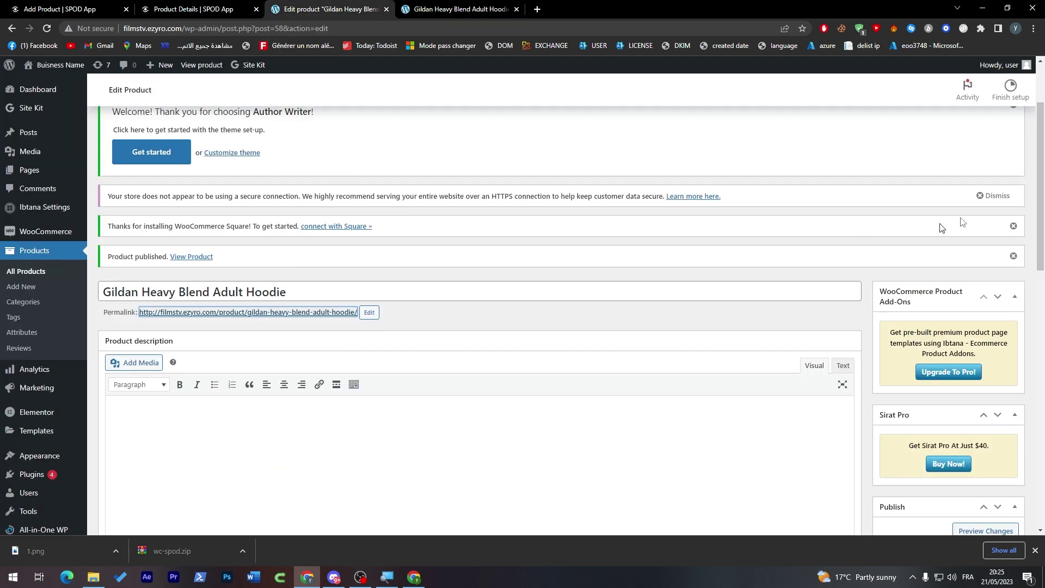
scroll(985, 213, down, 10)
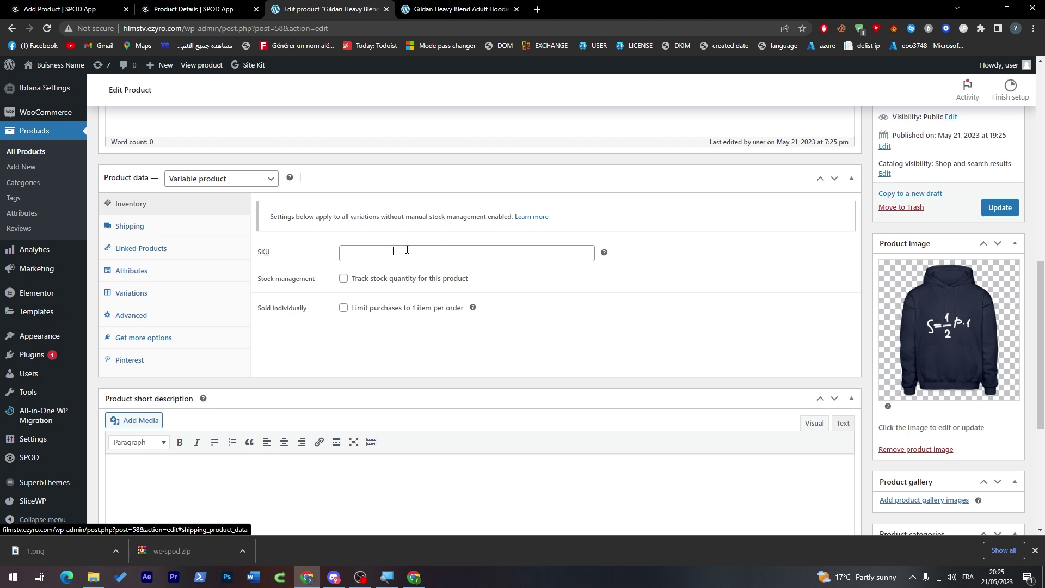
Turn on stock tracking with quantity 1, allow backorders, and update the product
click(343, 280)
click(350, 371)
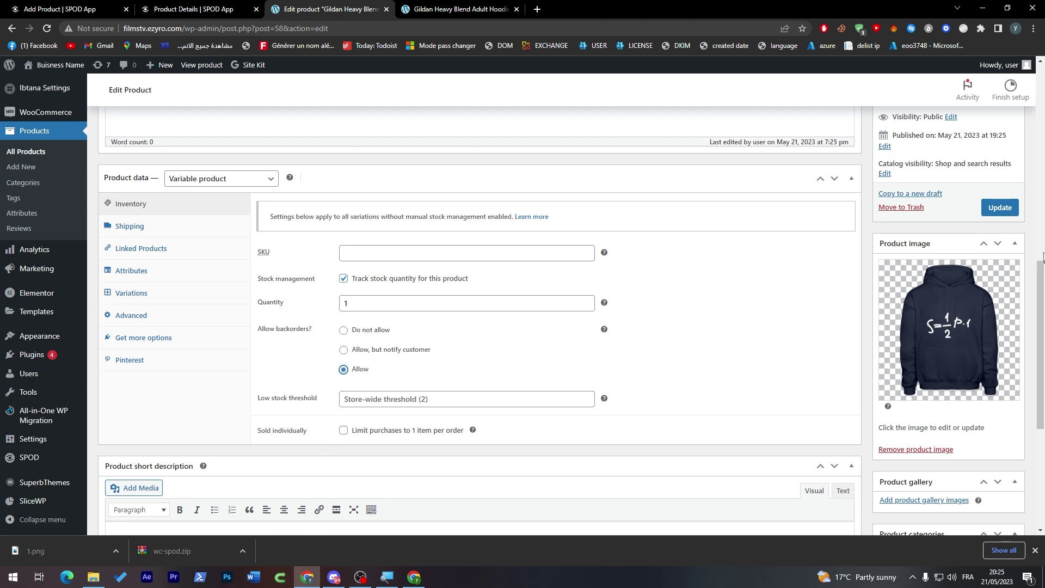
click(1004, 210)
Reload the storefront hoodie page, which still shows out of stock and SKU N/A
click(446, 9)
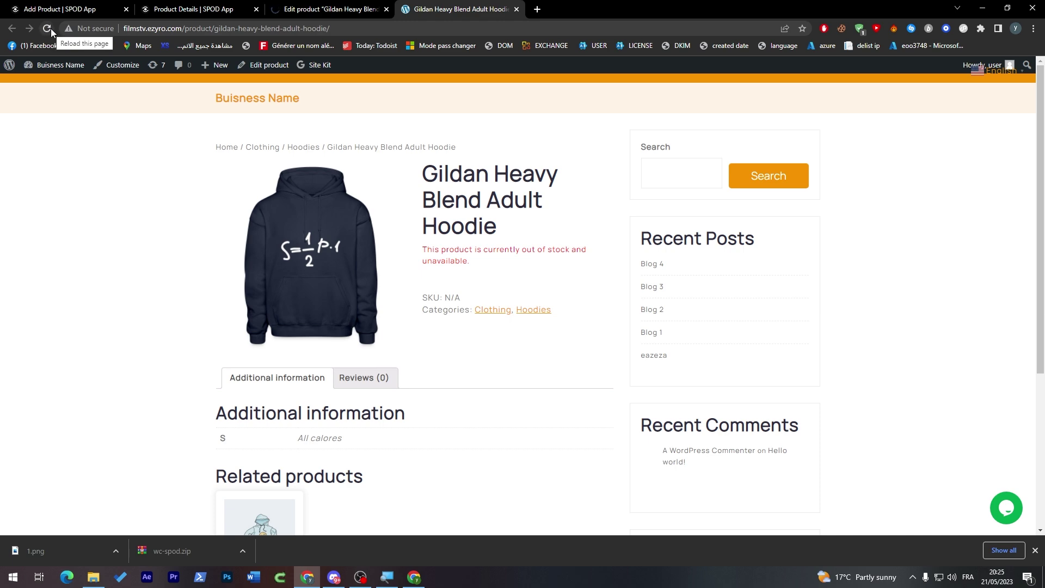
click(330, 9)
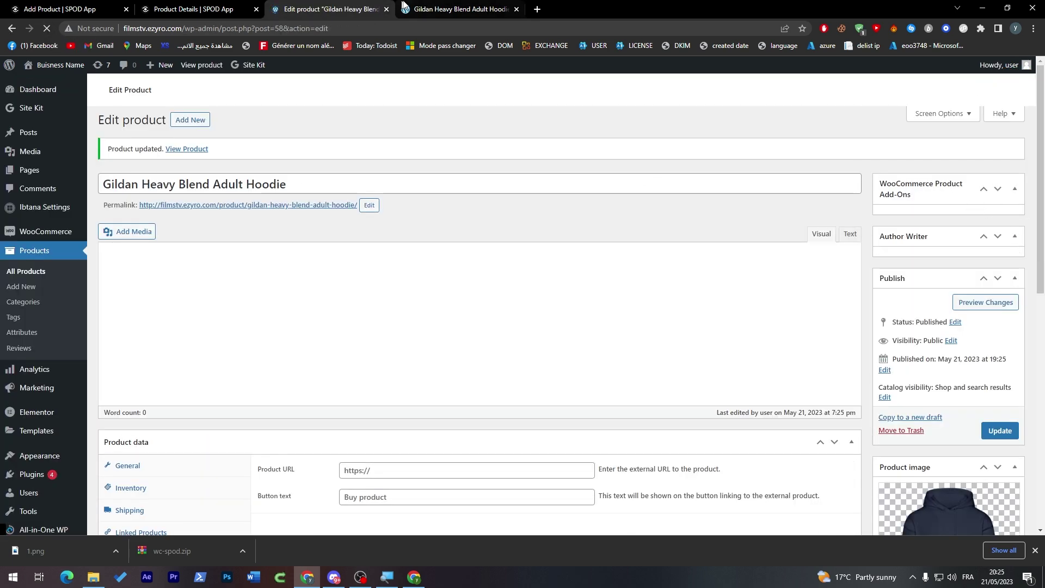
click(447, 9)
click(52, 27)
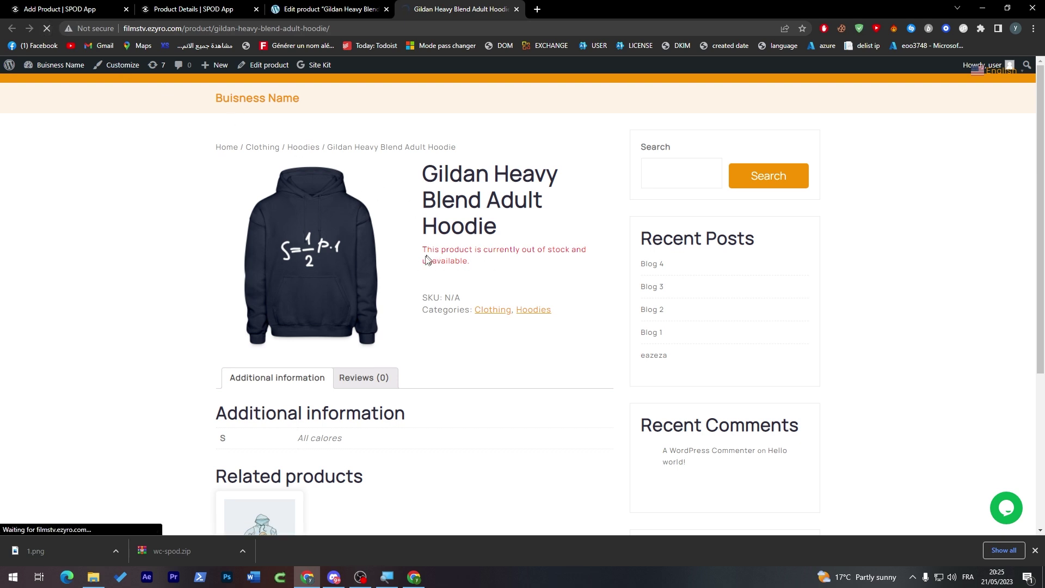
triple_click(460, 261)
click(452, 324)
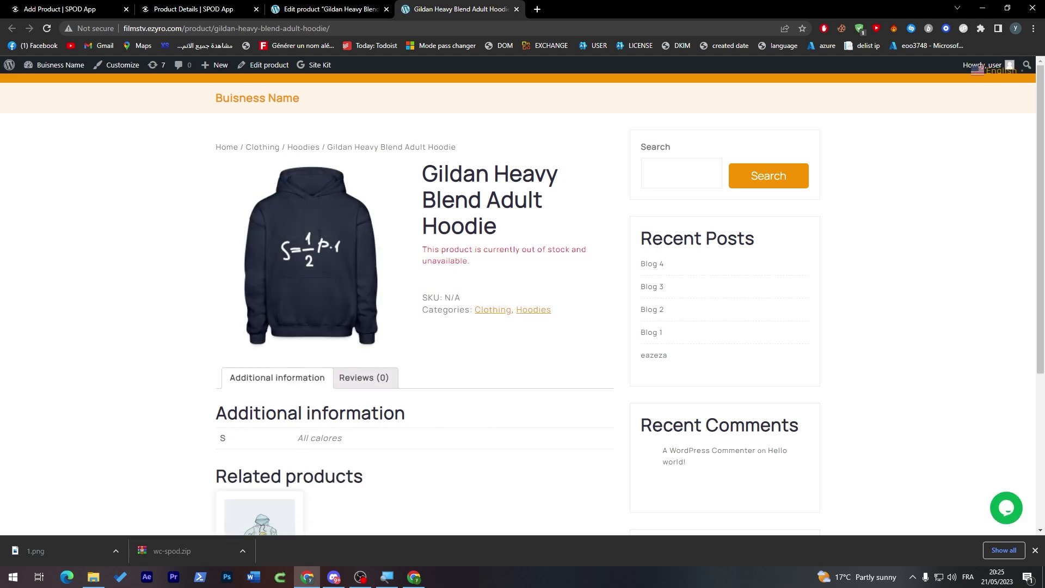
triple_click(442, 297)
click(48, 28)
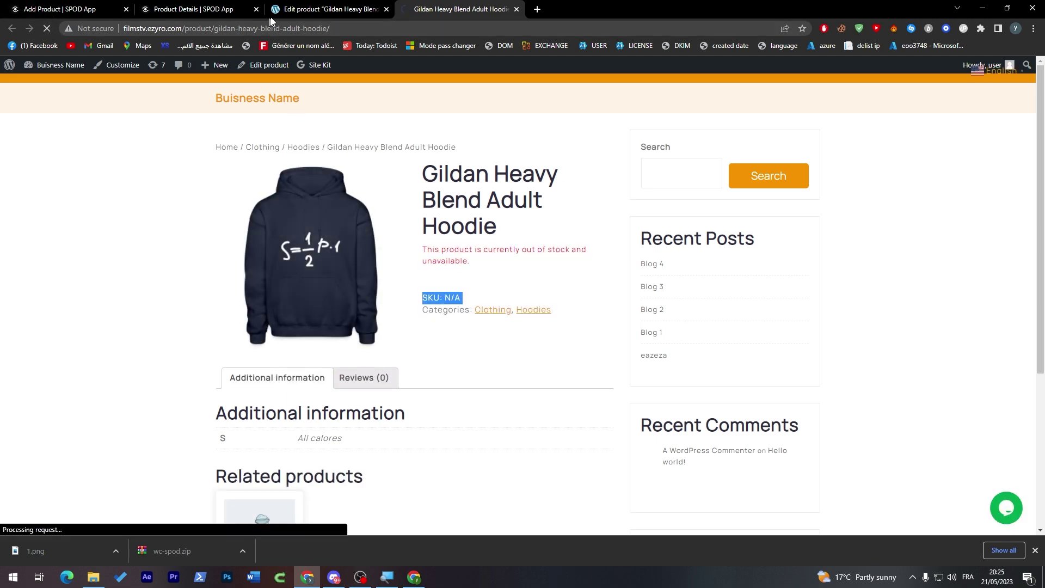
click(327, 9)
scroll(1016, 349, down, 5)
Set stock quantity to 100, limit purchases to 1 per order, and update
scroll(1016, 348, down, 3)
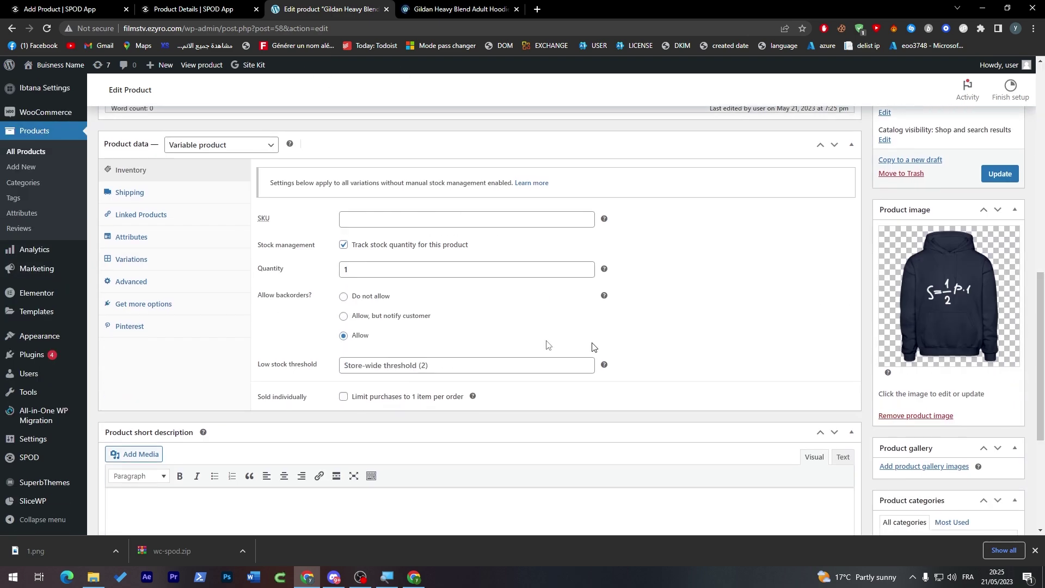
click(346, 270)
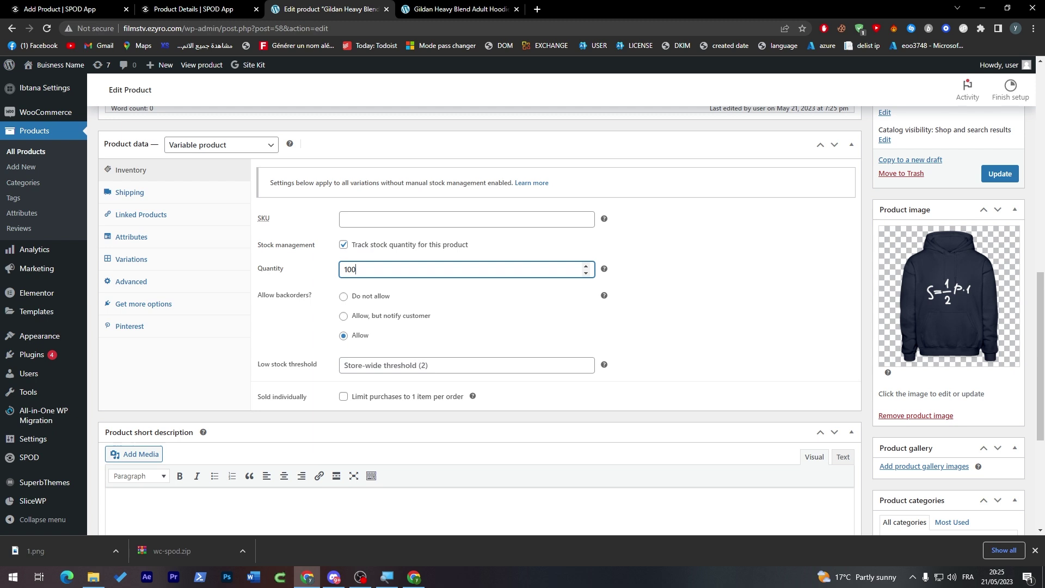
click(435, 363)
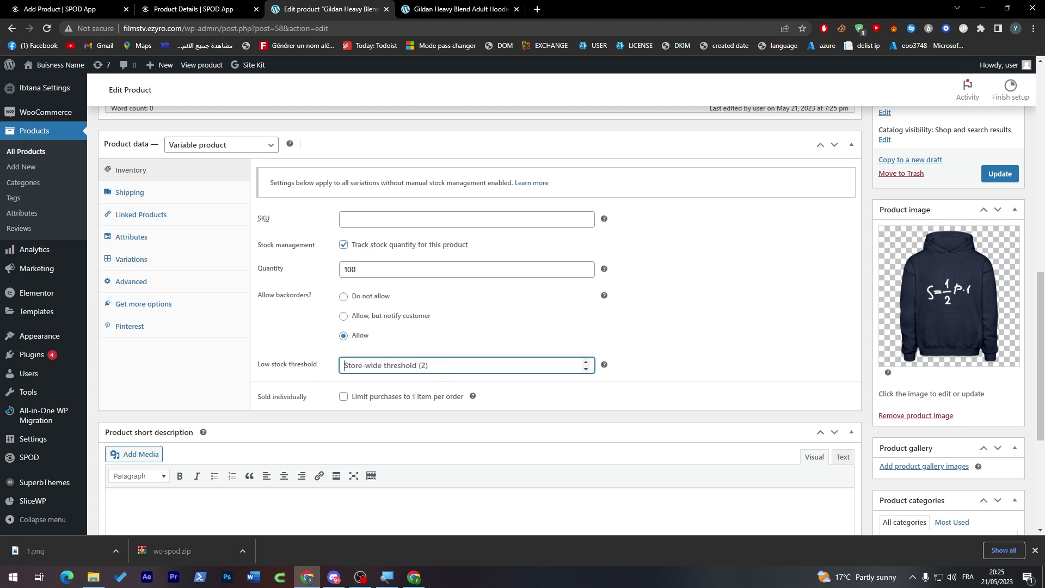
click(344, 397)
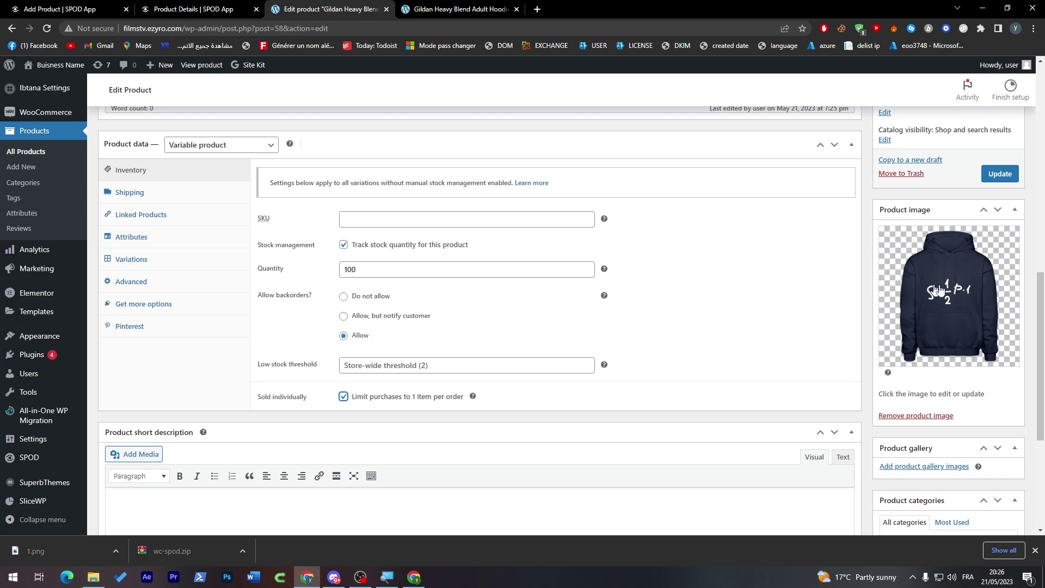
click(1000, 174)
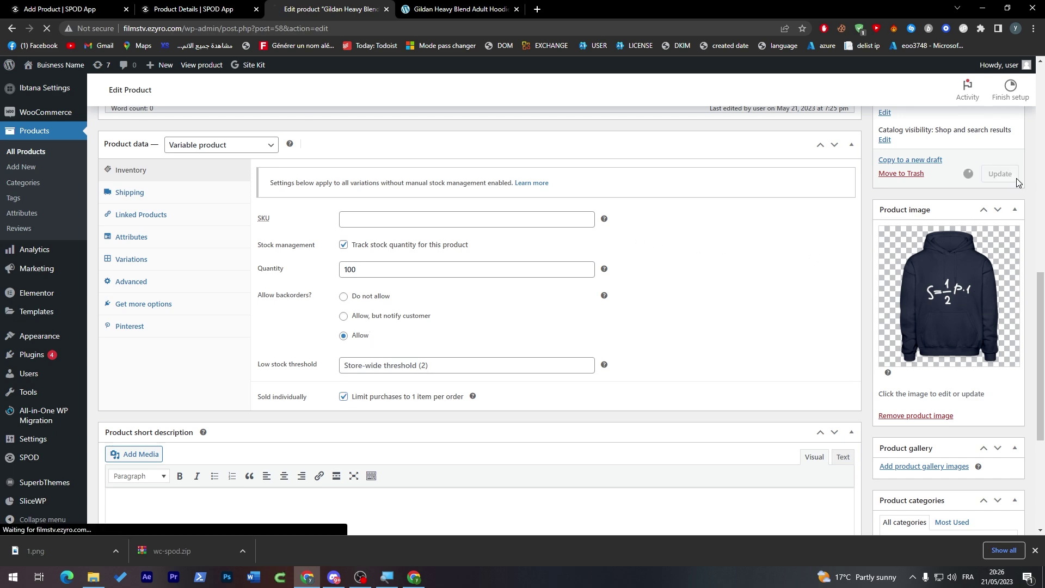
Reload the storefront hoodie page, which still reads out of stock
click(457, 9)
click(330, 6)
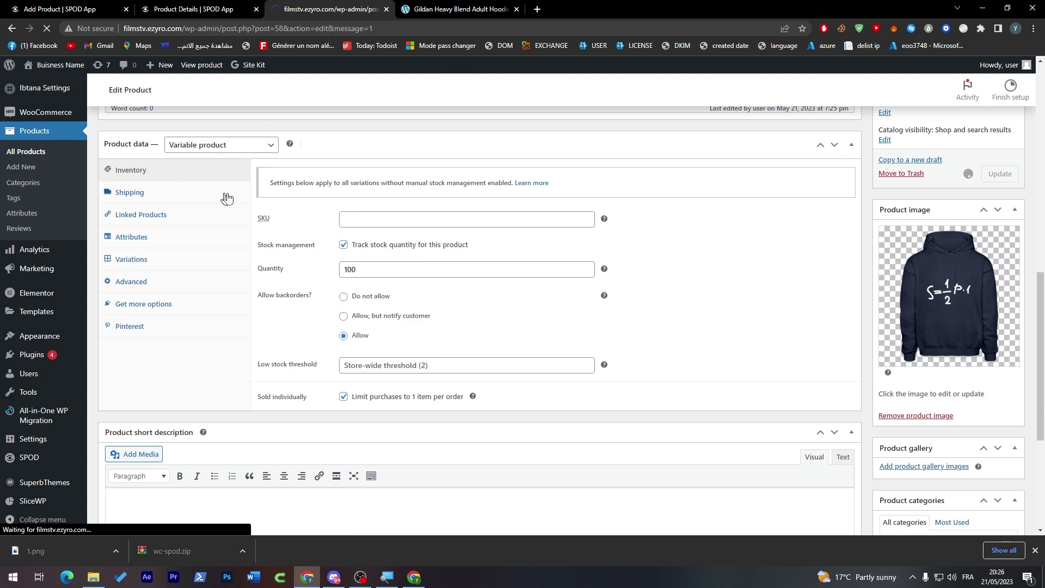
click(457, 7)
key(F5)
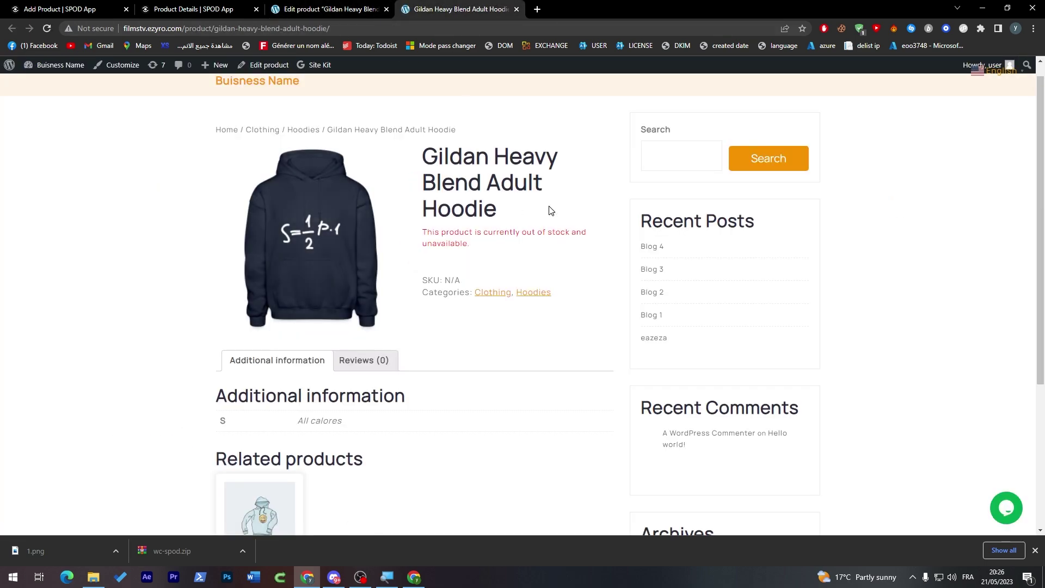
Close Chrome's downloads bar on the storefront hoodie page
drag(1041, 237, 1008, 225)
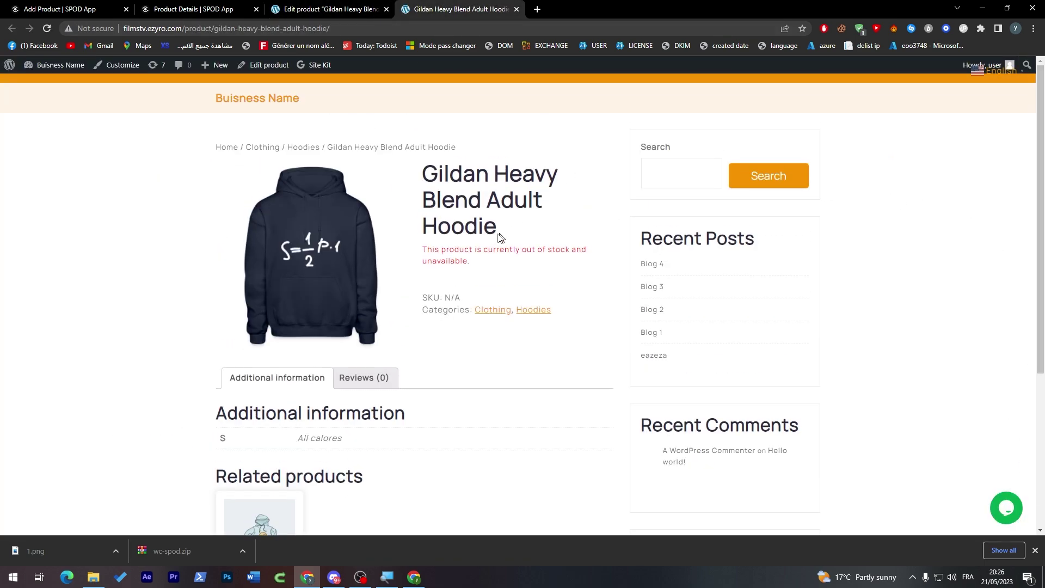
triple_click(473, 262)
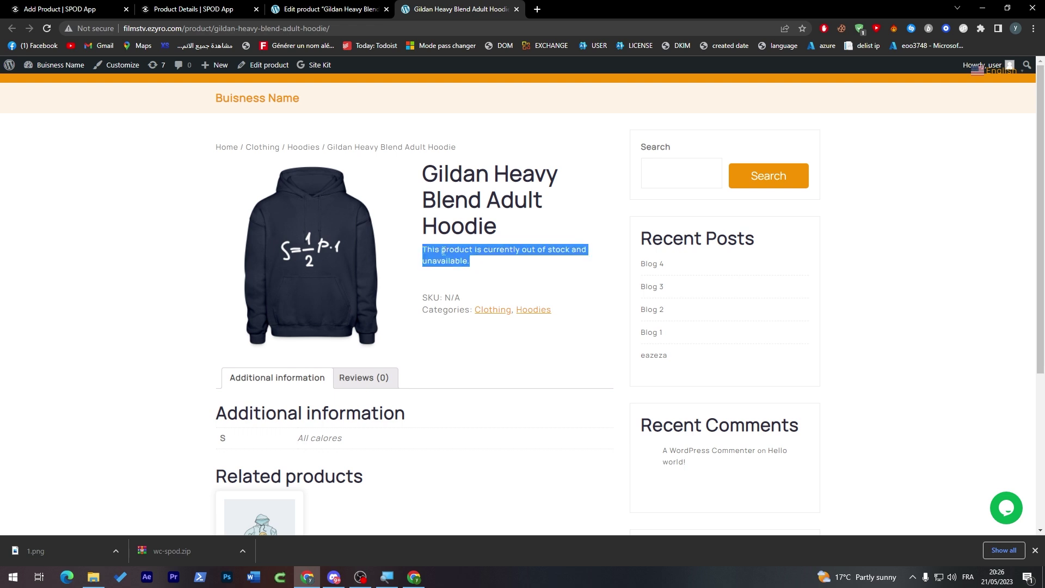
click(1034, 551)
click(813, 391)
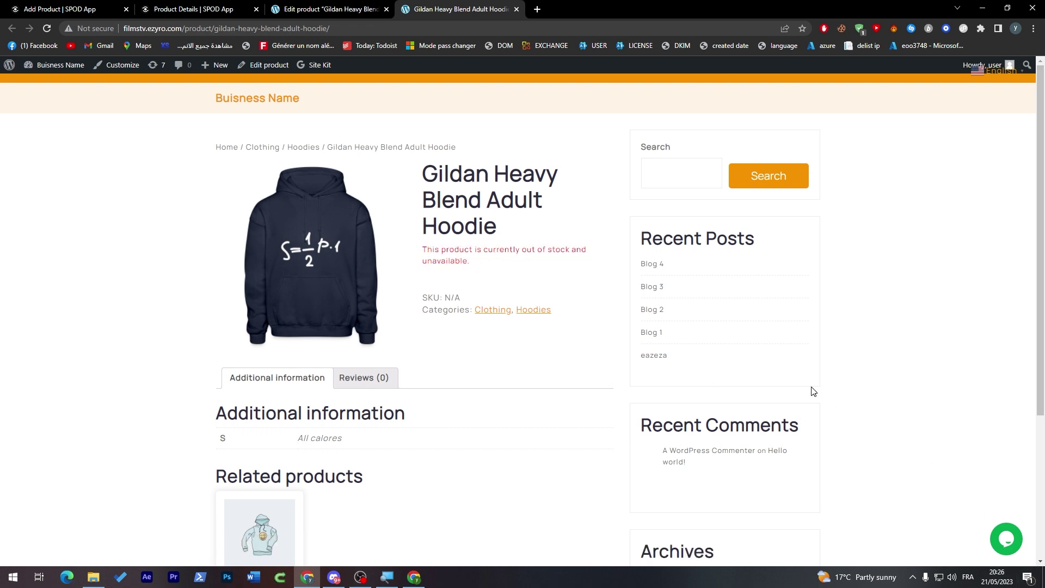
Compare the product editor with SPOD's variant stock levels, then go to the SPOD dashboard
click(353, 9)
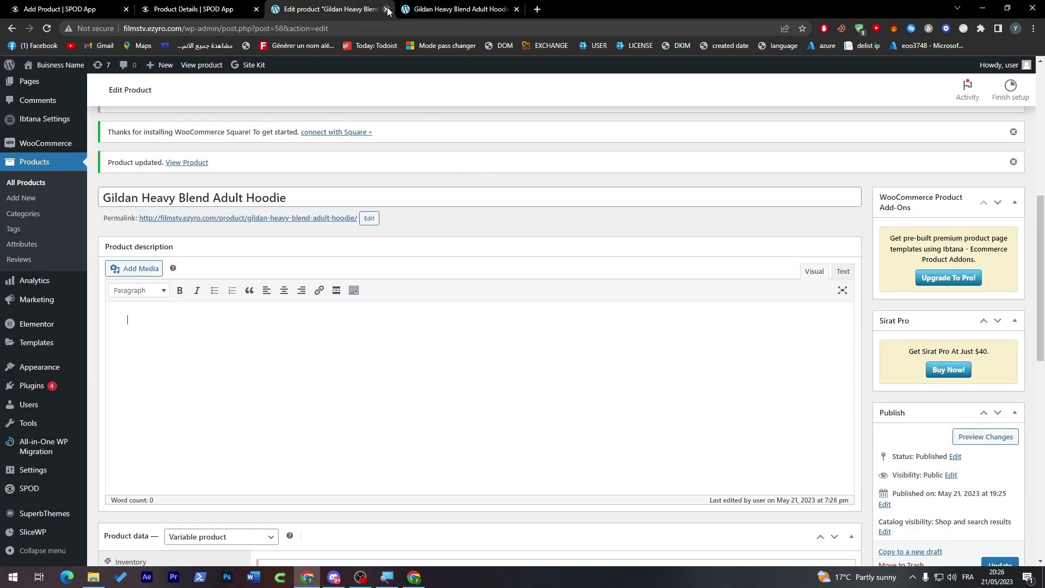
click(423, 9)
click(363, 8)
click(222, 4)
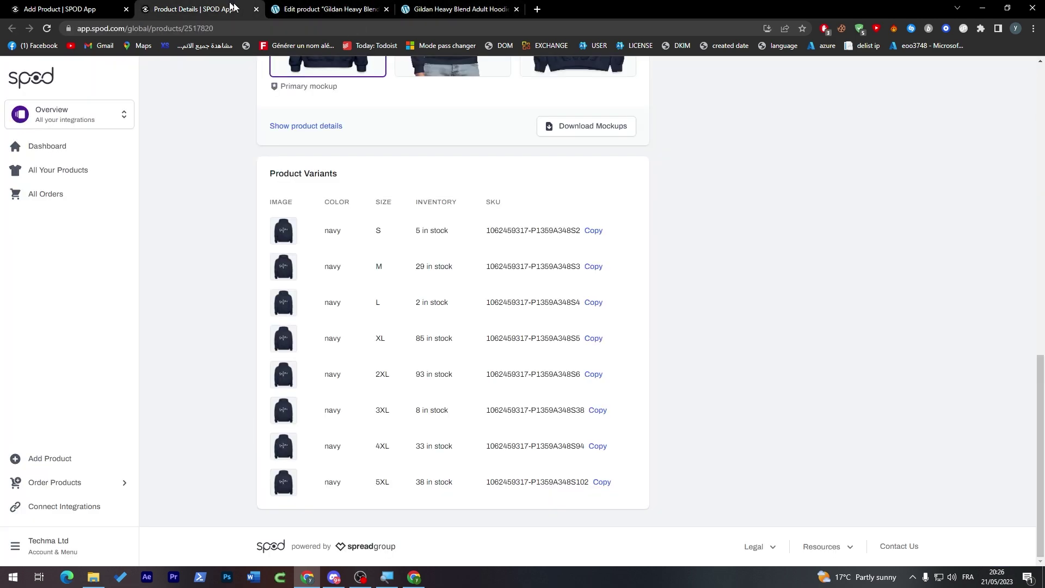
click(361, 6)
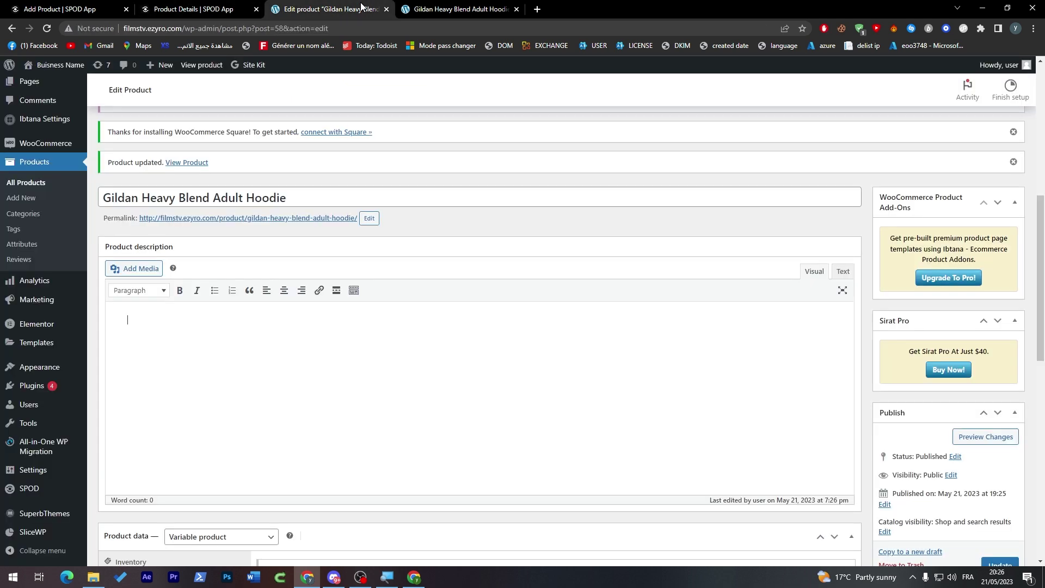
click(125, 28)
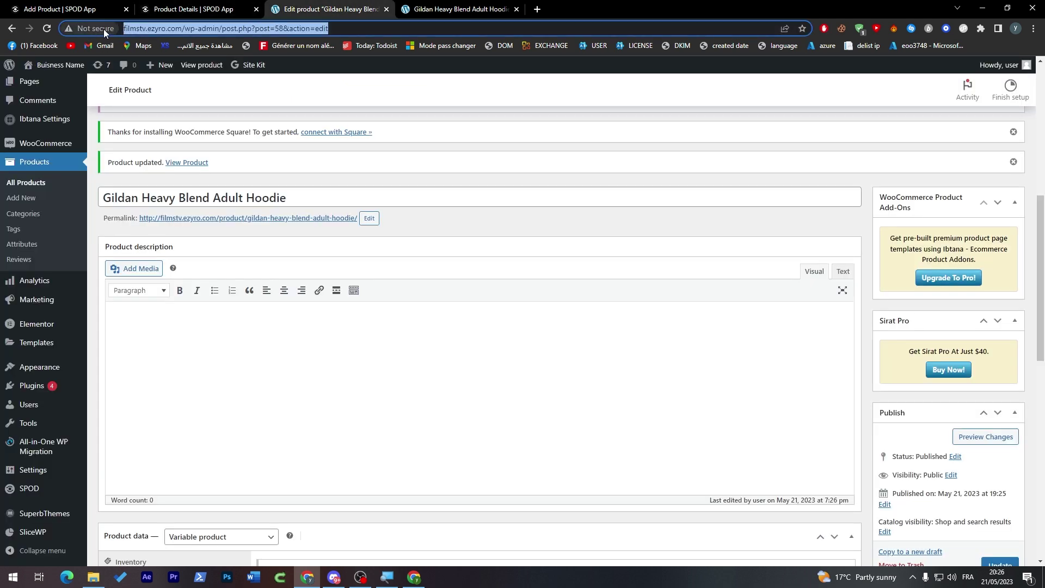
click(410, 176)
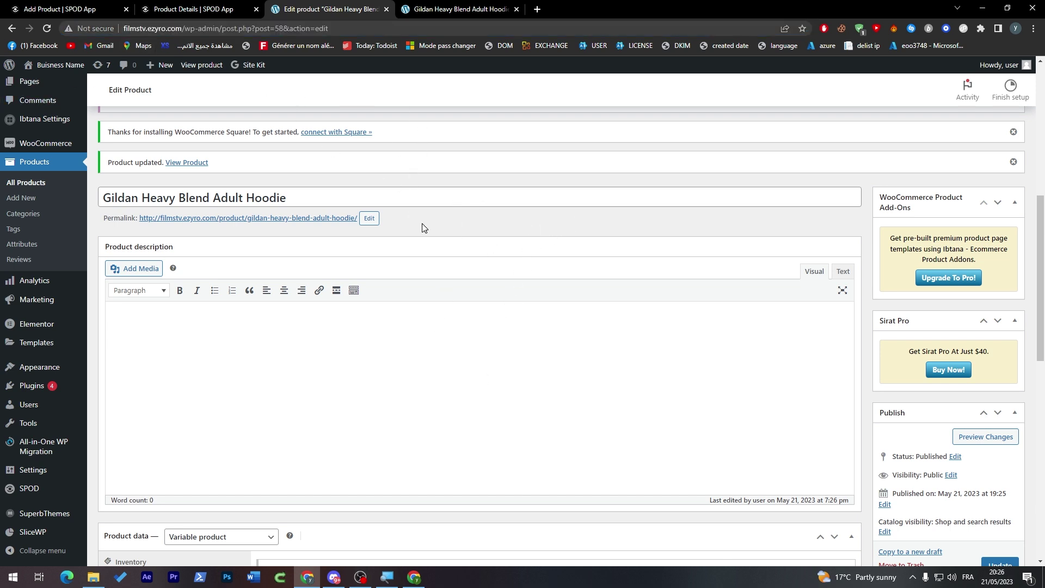
click(221, 6)
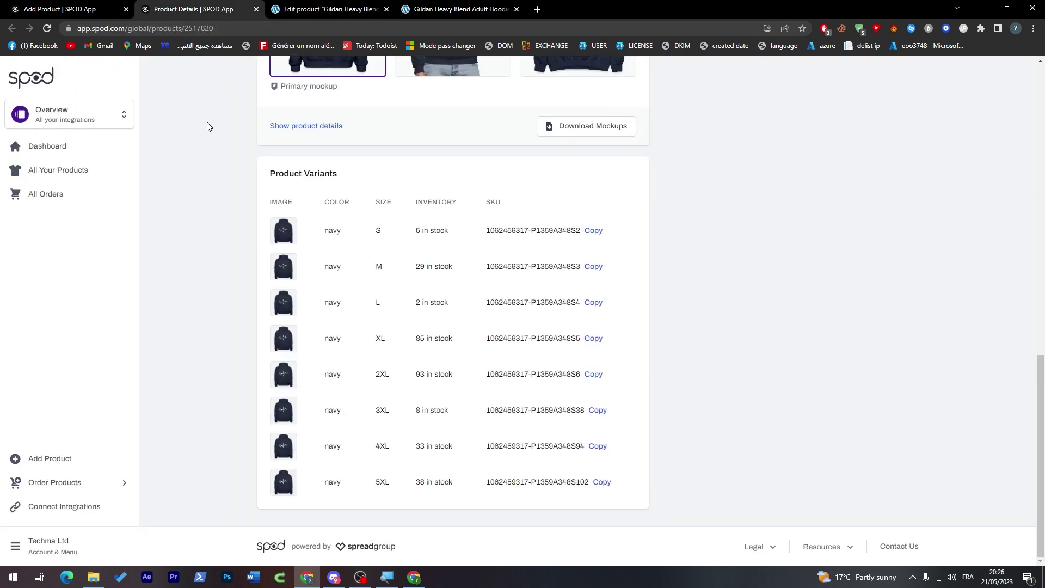
click(68, 157)
Open SPOD's points-of-sale integrations and review Order Desk, Shopify, Squarespace and WooCommerce
click(517, 350)
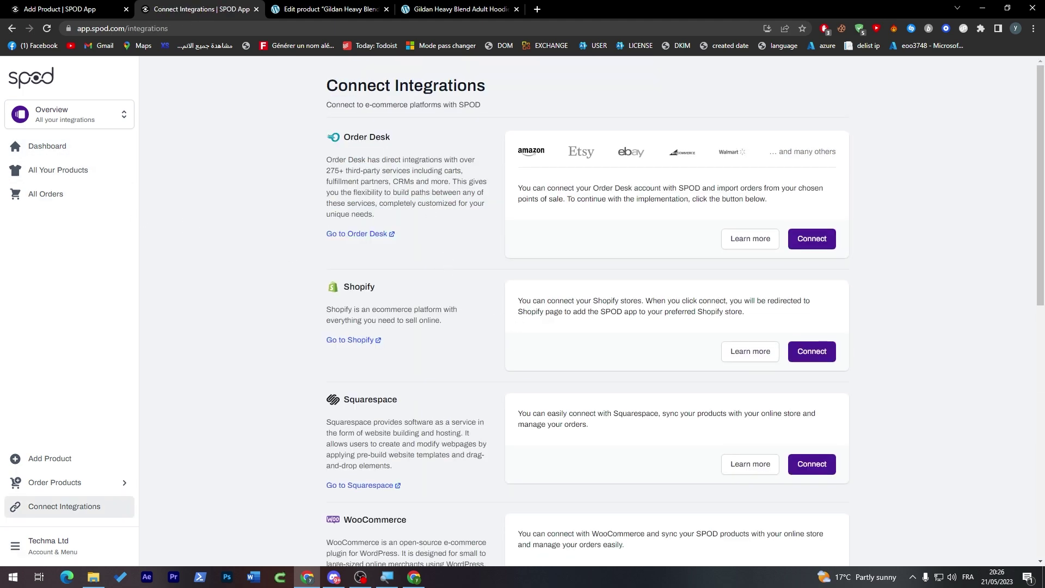
scroll(1010, 334, down, 4)
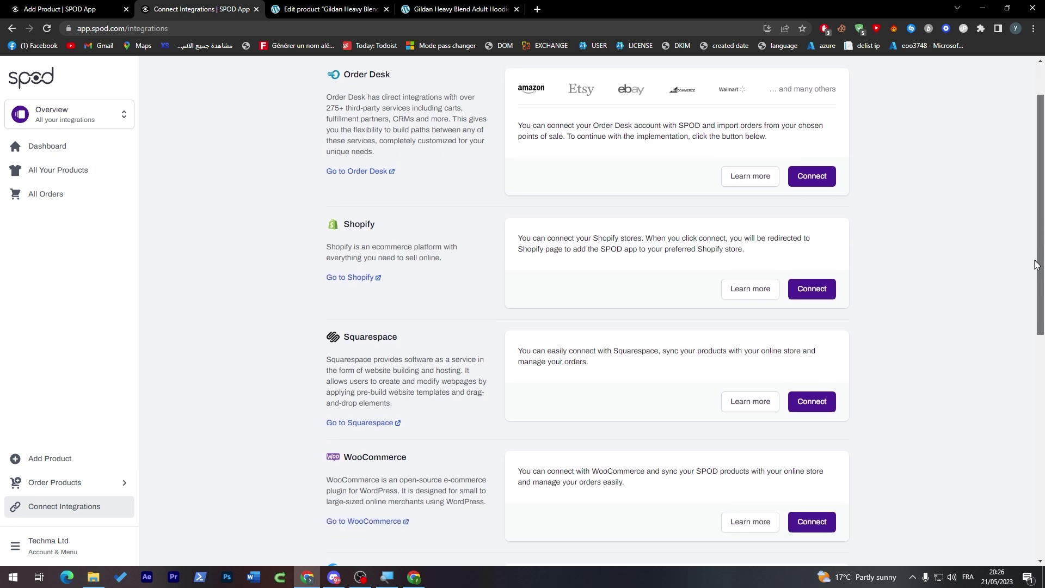
scroll(1005, 273, up, 2)
scroll(1001, 261, up, 2)
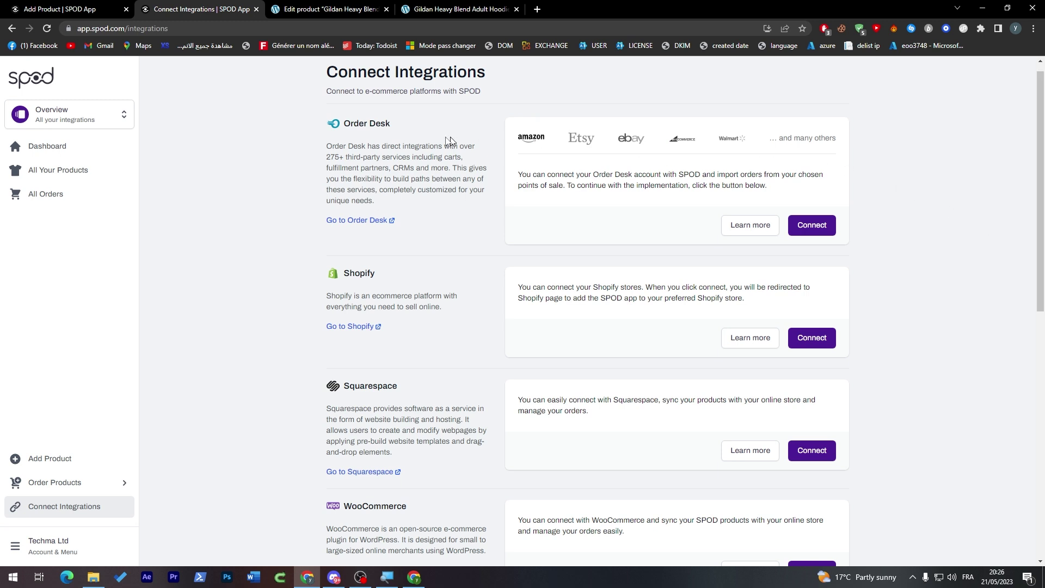
triple_click(356, 123)
click(478, 129)
drag(1039, 192, 1038, 185)
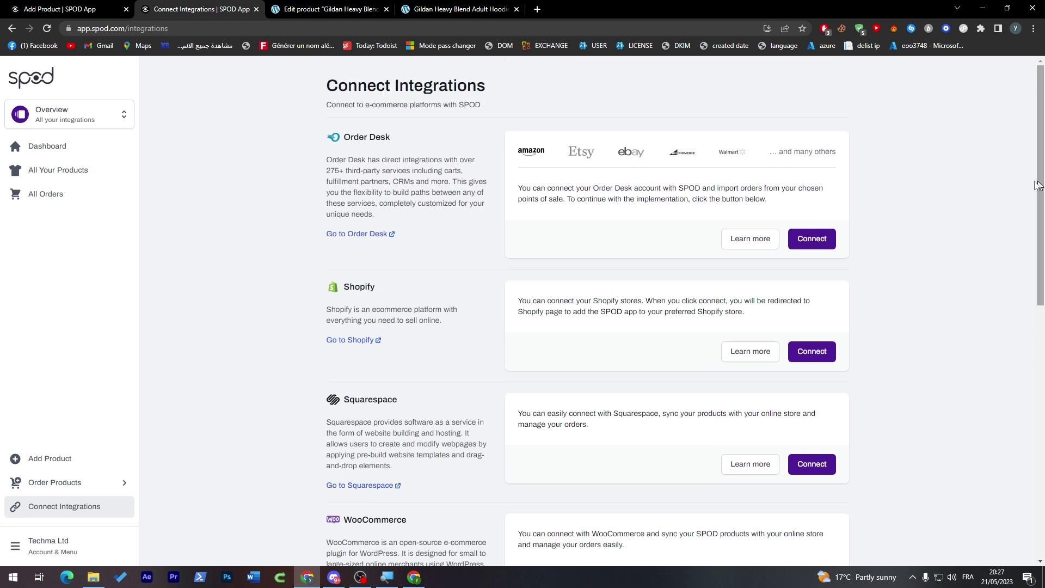